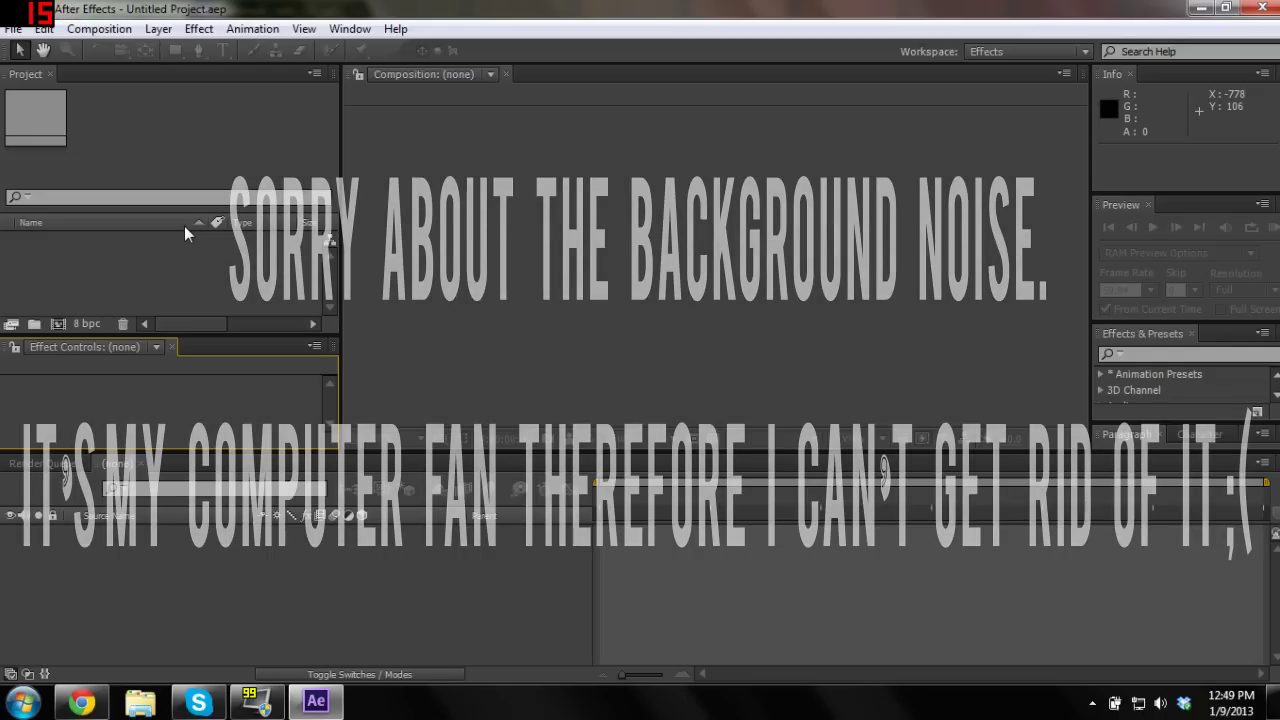
# Import the Cinematic 2 clip from the Hijacked folder on the desktop into the project
pyautogui.click(13, 28)
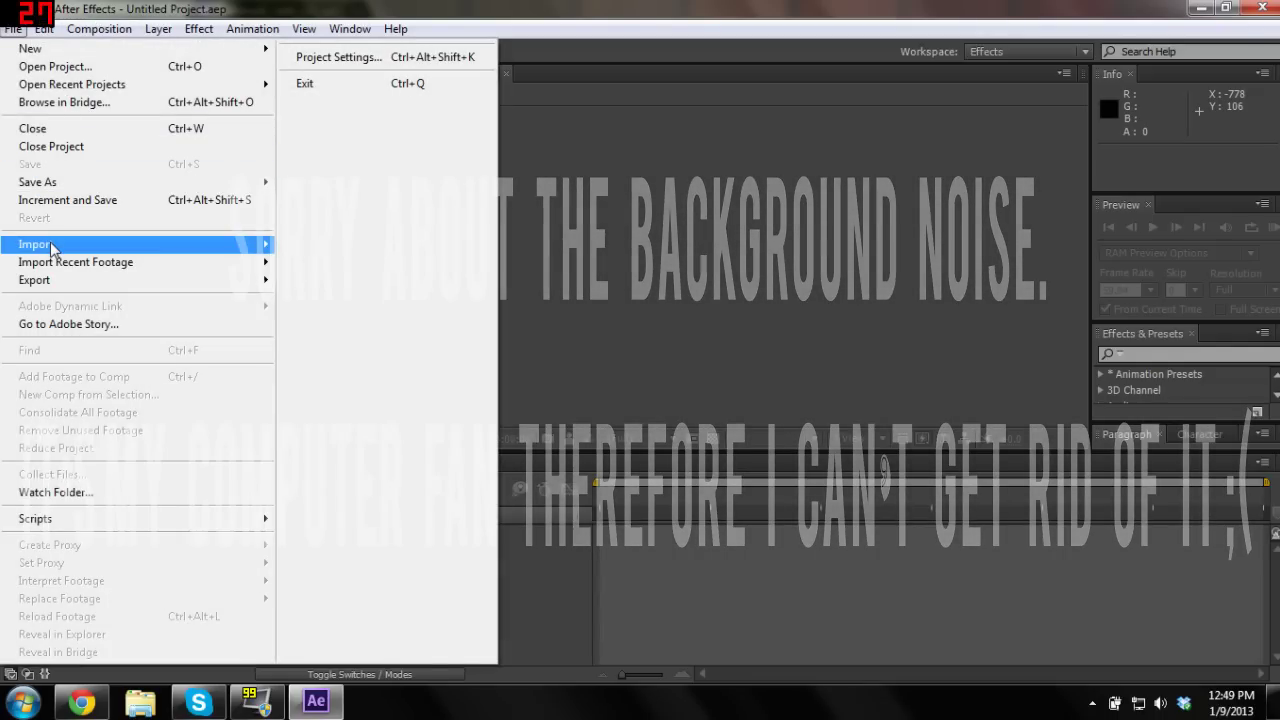
pyautogui.moveTo(52, 247)
pyautogui.click(298, 250)
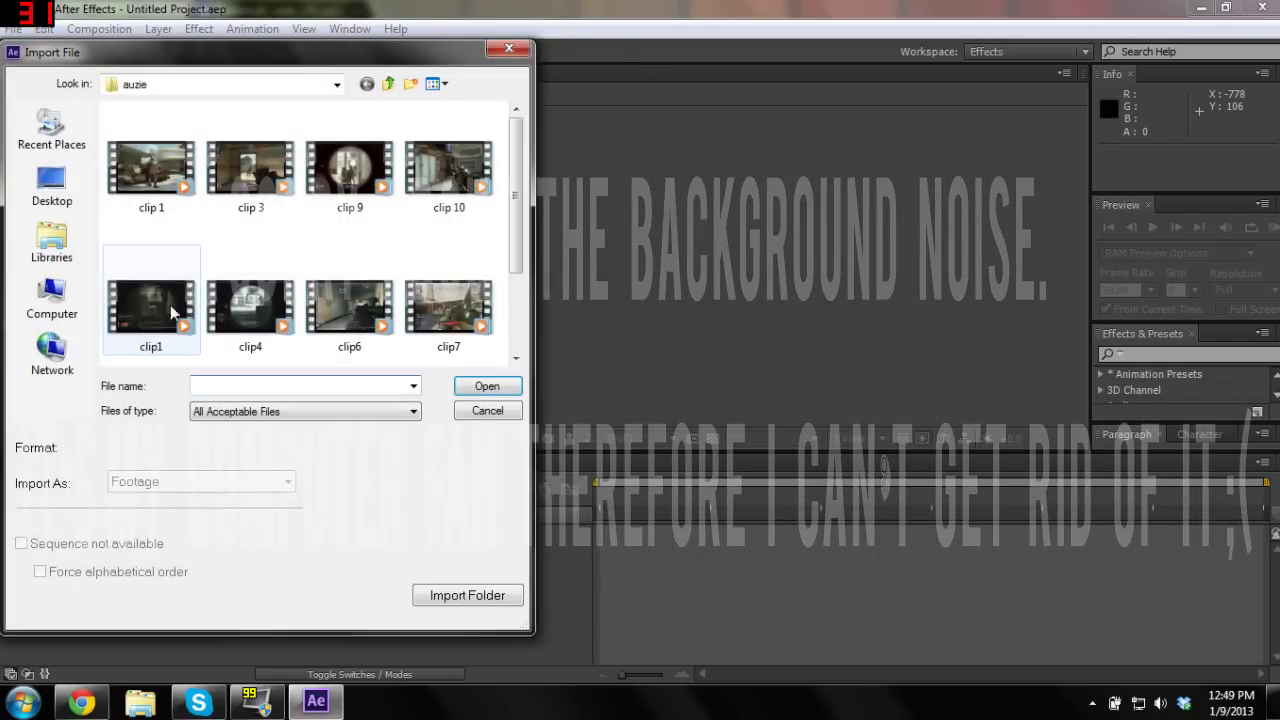
pyautogui.click(50, 245)
pyautogui.doubleClick(160, 122)
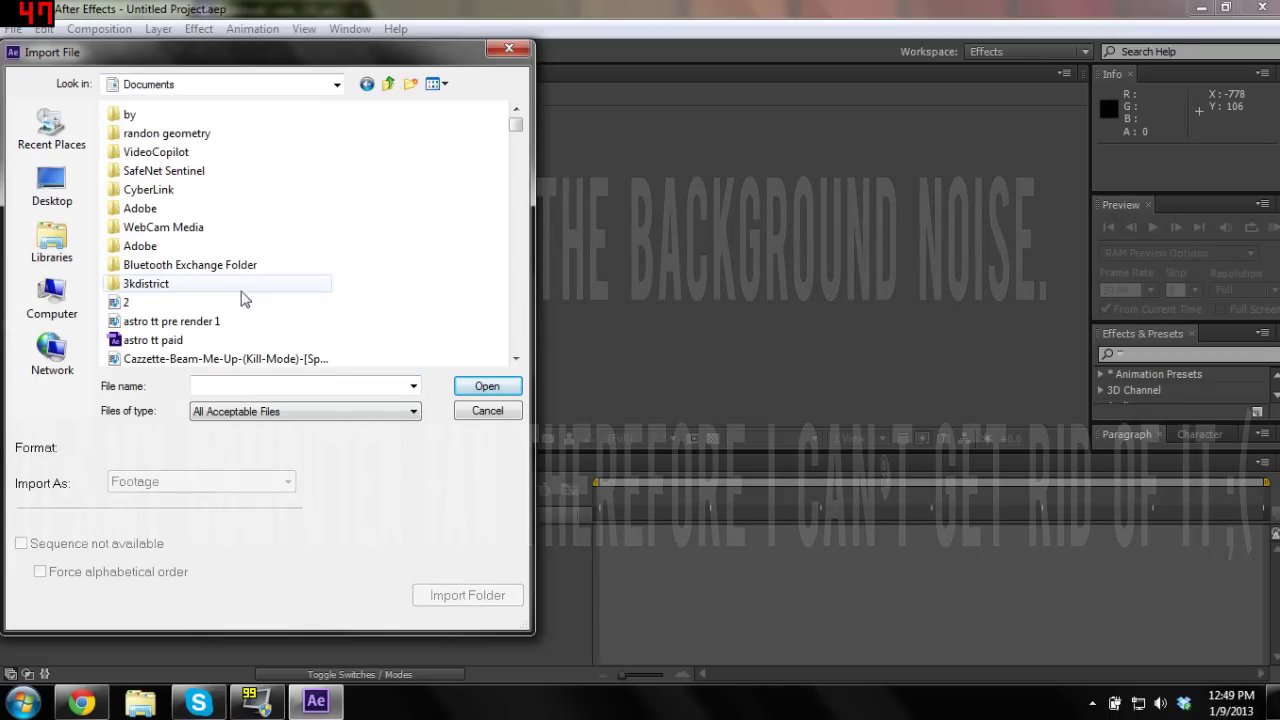
pyautogui.click(52, 185)
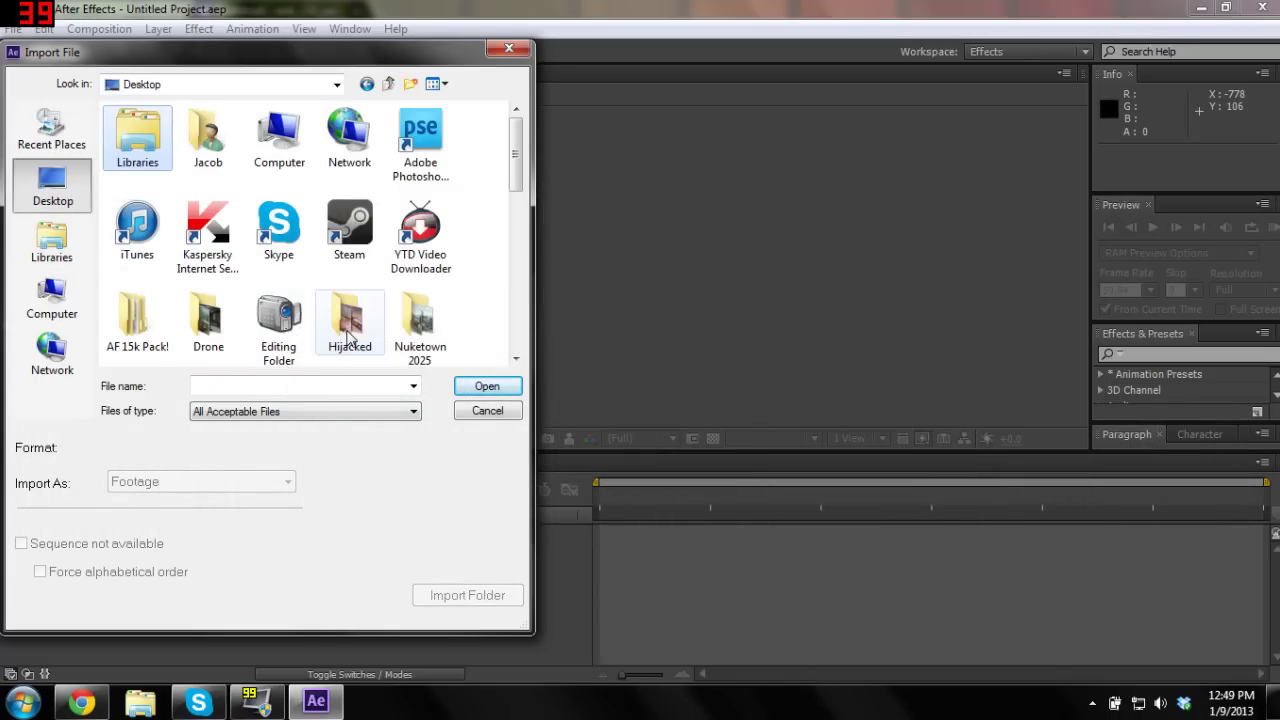
pyautogui.doubleClick(347, 338)
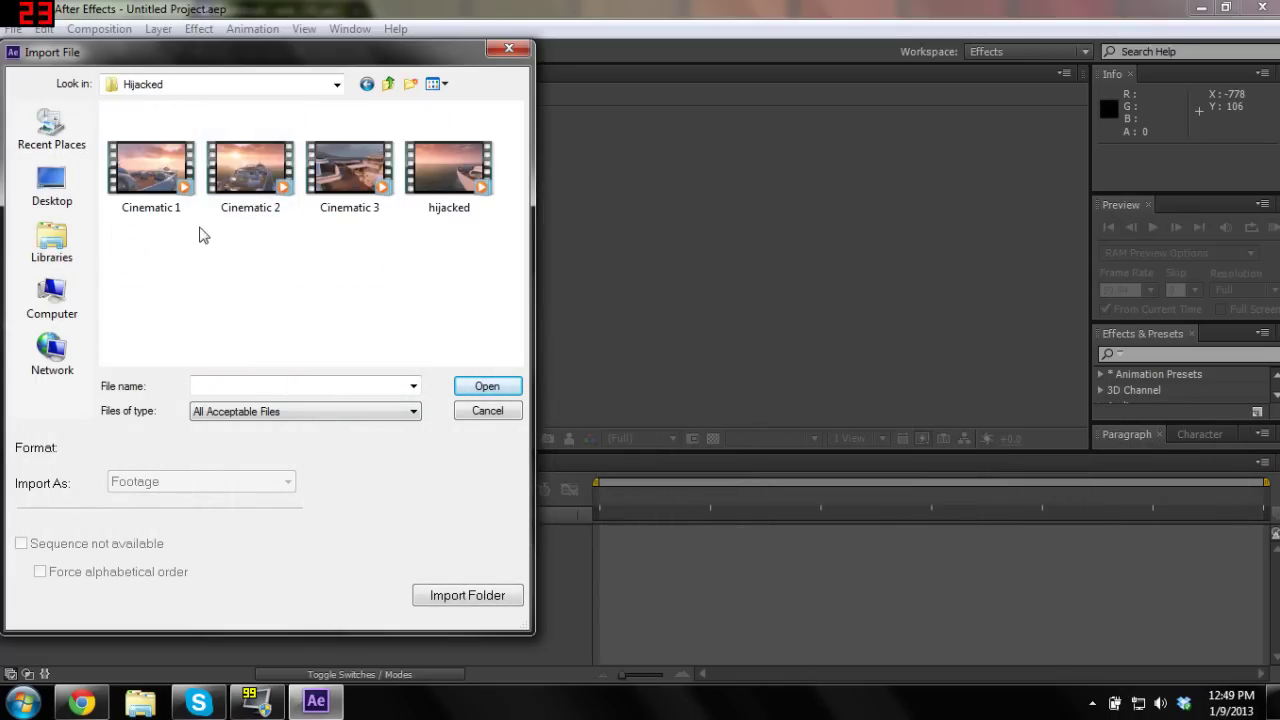
pyautogui.doubleClick(249, 178)
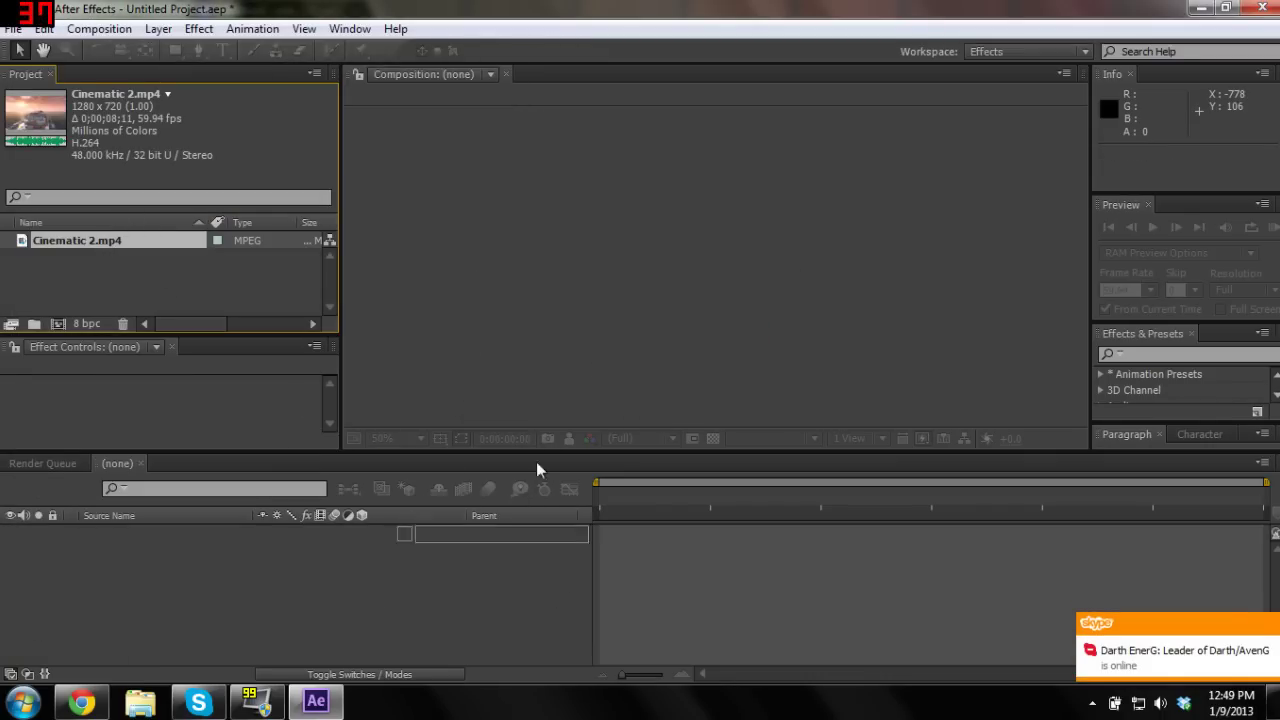
# Create a composition from the imported Cinematic 2.mp4 clip
pyautogui.moveTo(538, 468); pyautogui.dragTo(540, 530)
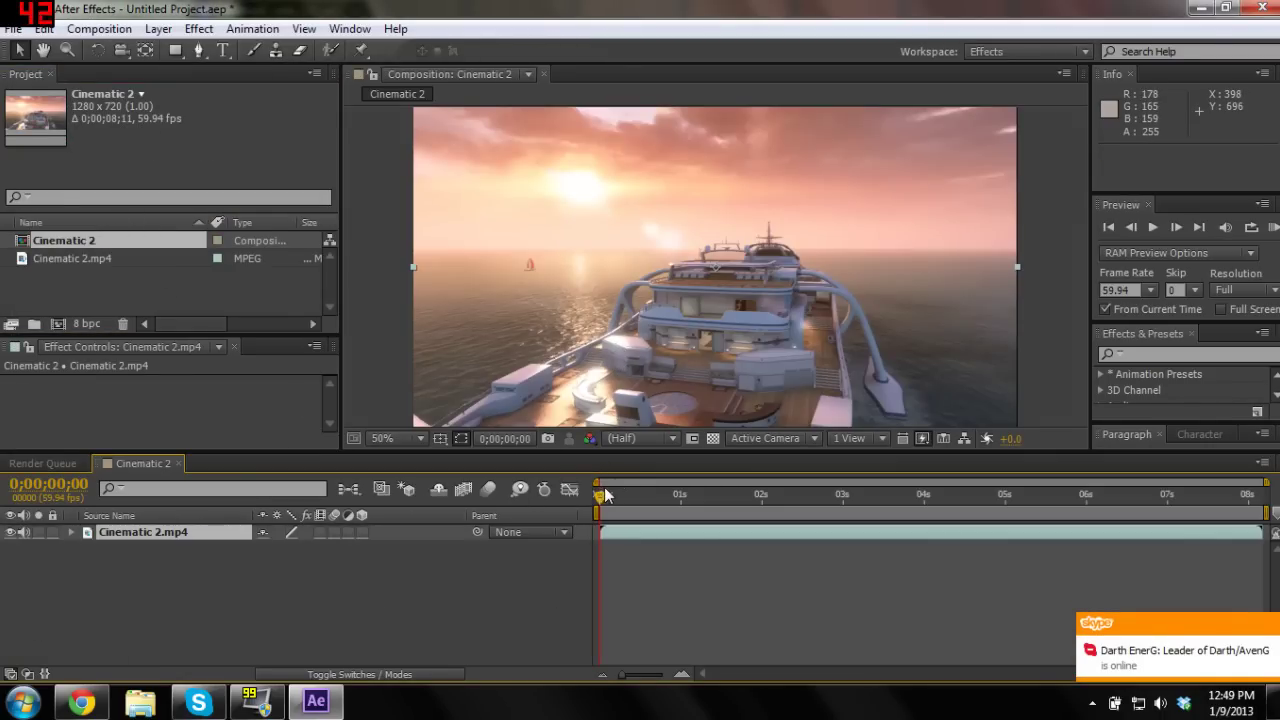
pyautogui.scroll(-2, 636, 261)
pyautogui.scroll(2, 636, 261)
pyautogui.scroll(-1, 601, 265)
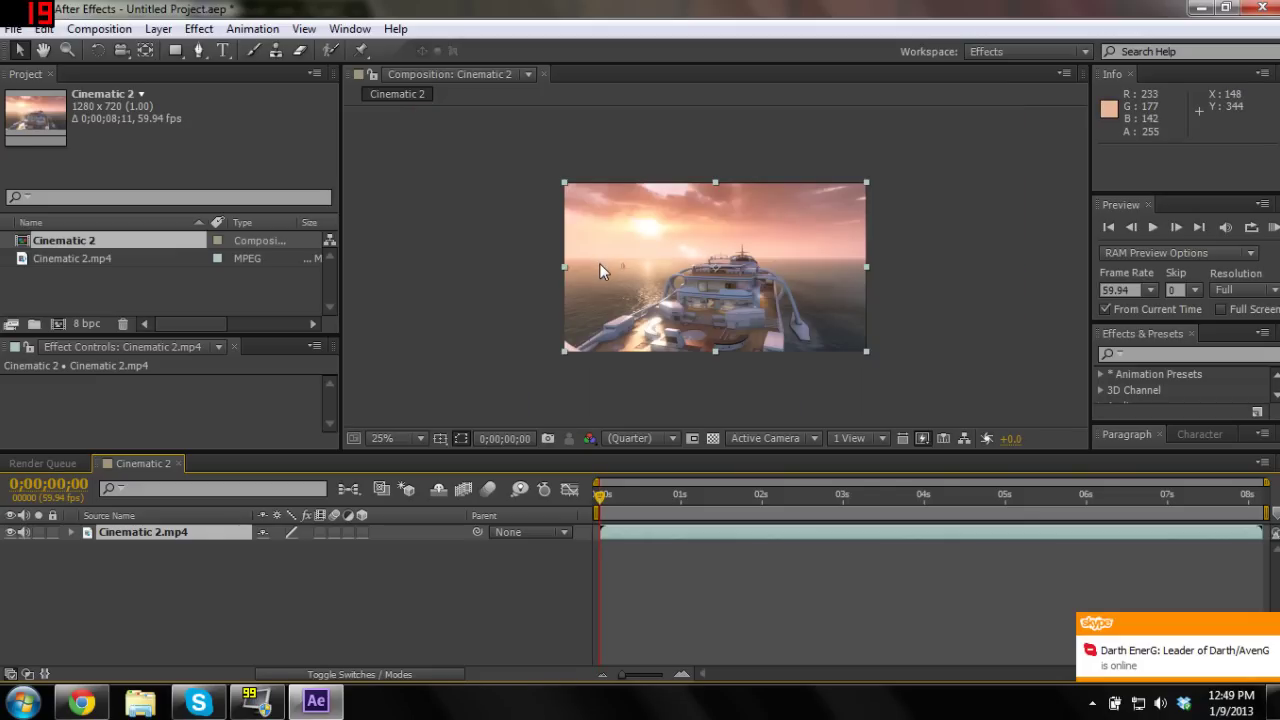
# Try enlarging the Cinematic 2.mp4 layer to about 138% by 153%, and undo the scaling
pyautogui.click(420, 440)
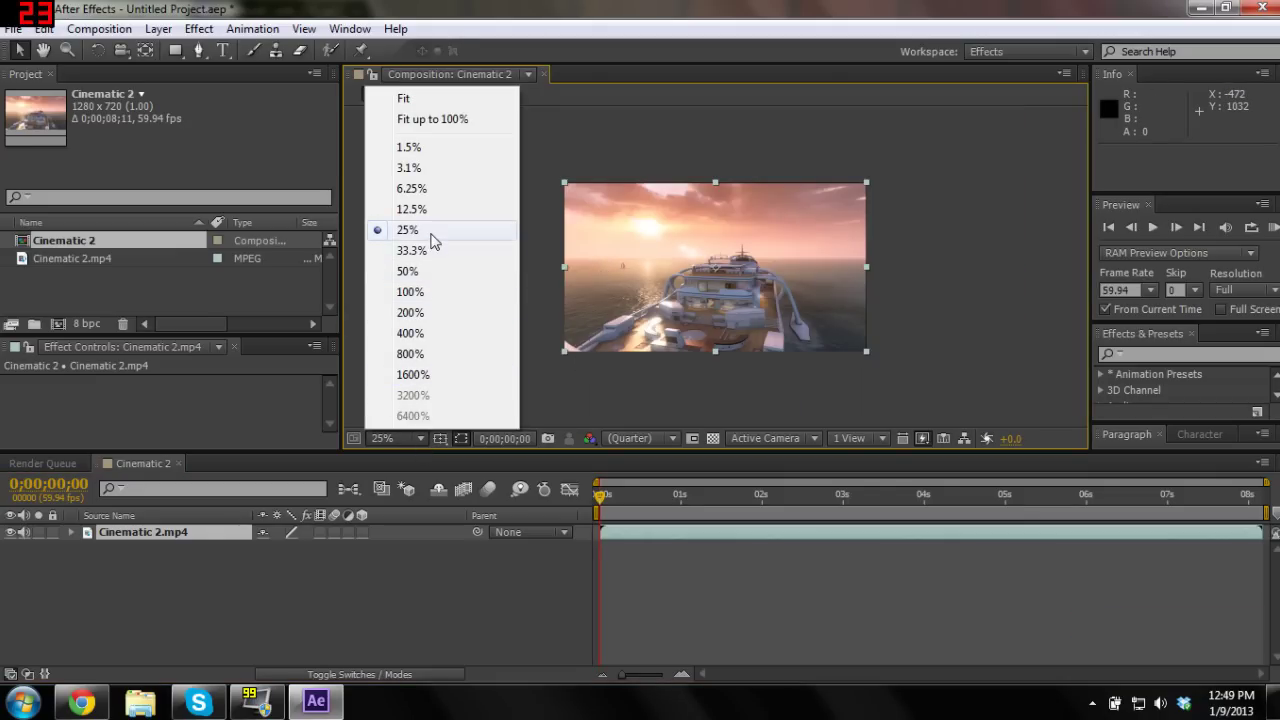
pyautogui.click(421, 291)
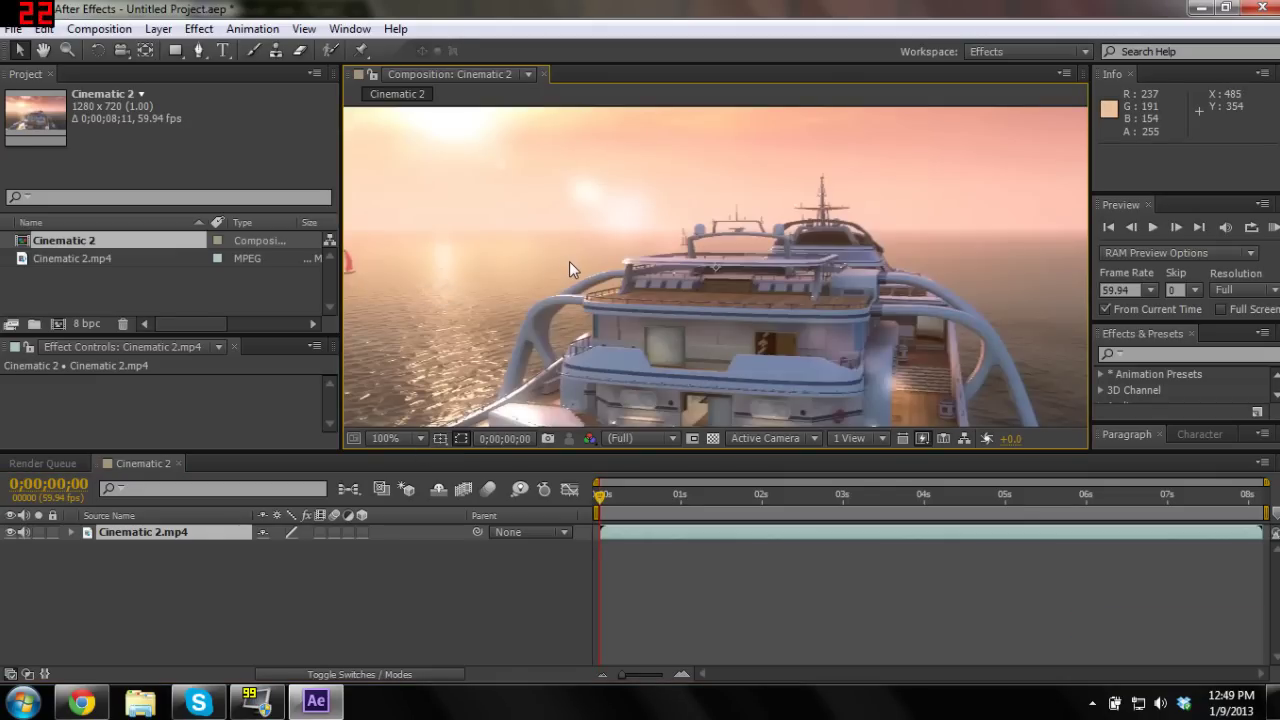
pyautogui.scroll(-1, 569, 262)
pyautogui.scroll(-1, 548, 192)
pyautogui.moveTo(563, 187); pyautogui.dragTo(523, 148)
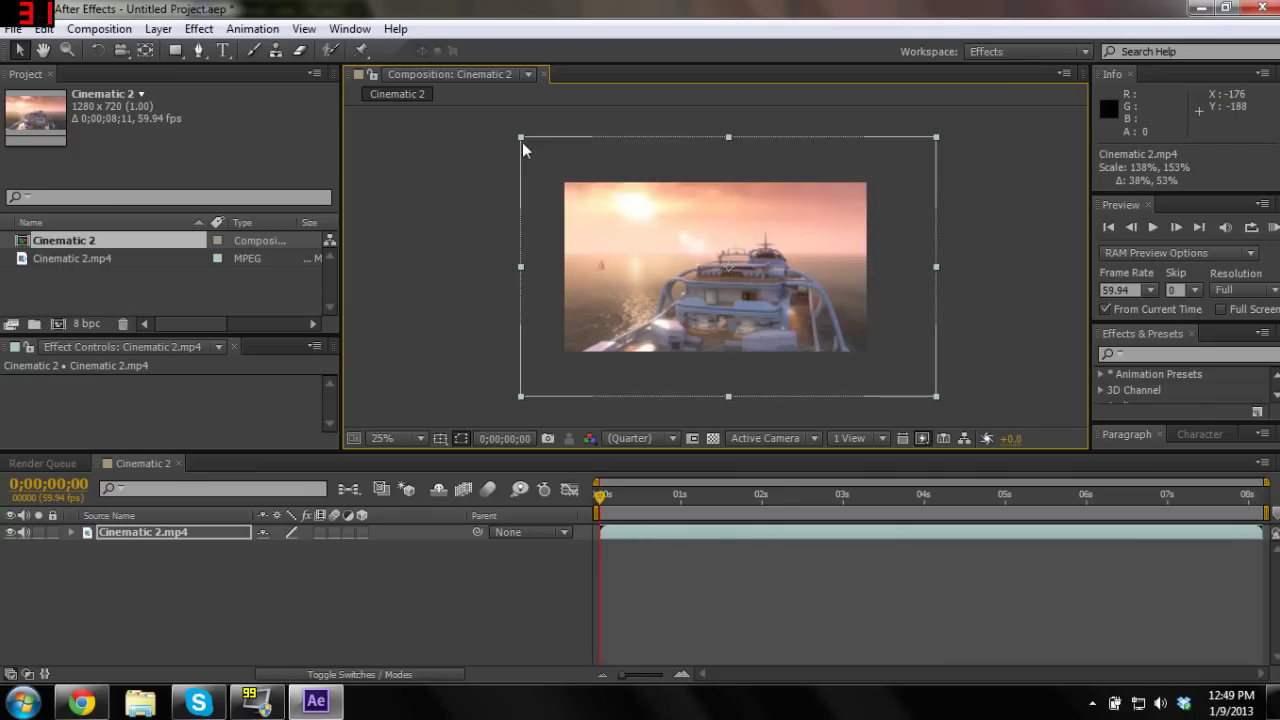
pyautogui.hotkey('ctrl', 'z')
pyautogui.hotkey('ctrl', 'z')
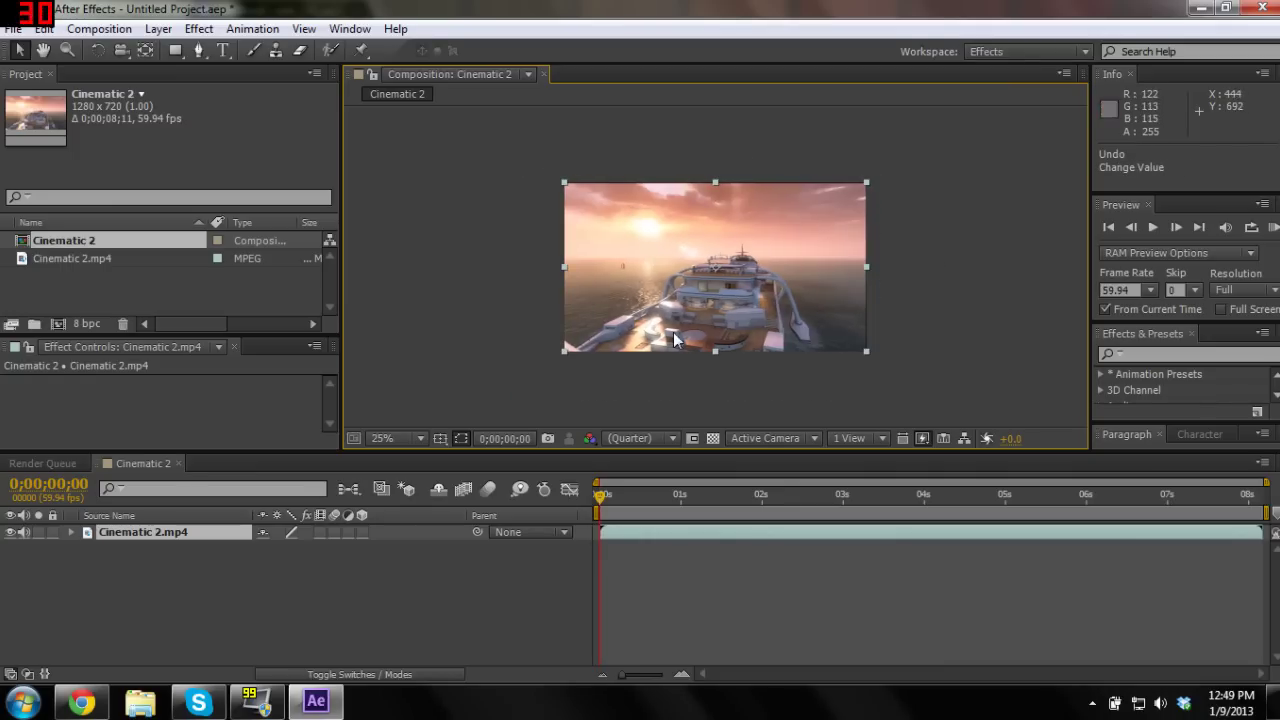
pyautogui.scroll(1, 676, 295)
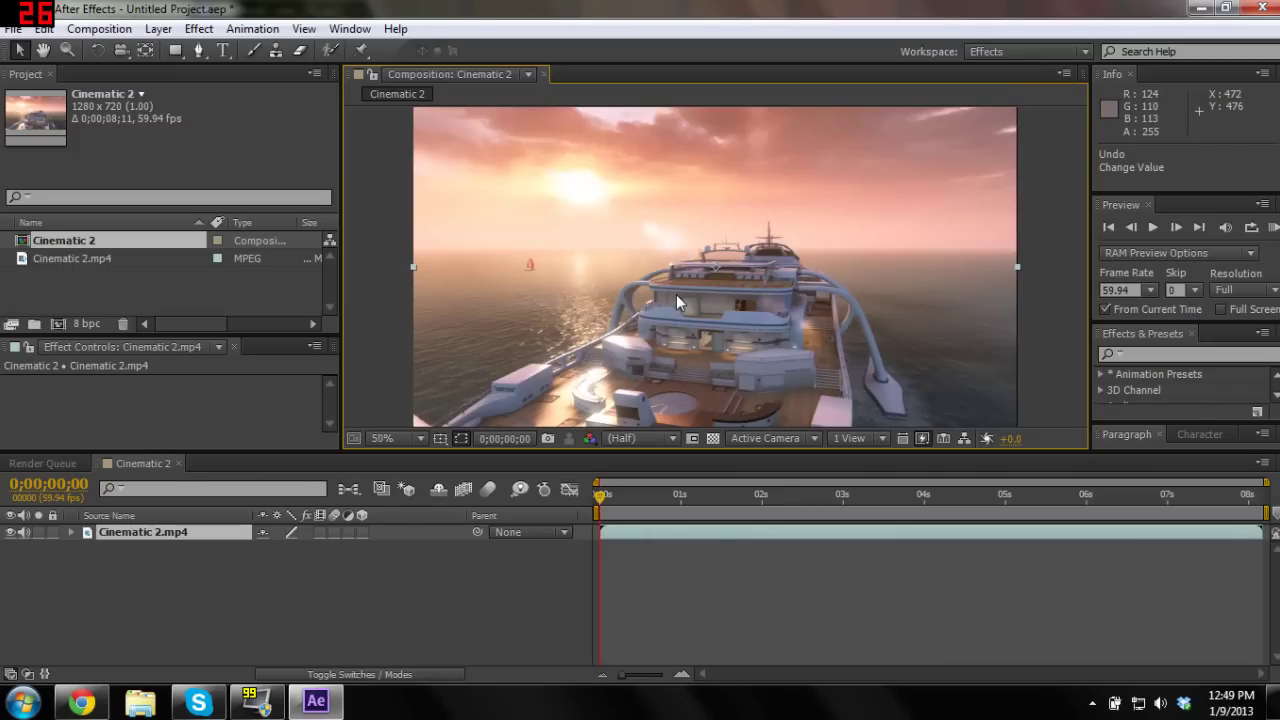
# Apply the 3D Camera Tracker effect to the Cinematic 2.mp4 layer, and cancel its automatic analysis
pyautogui.rightClick(623, 536)
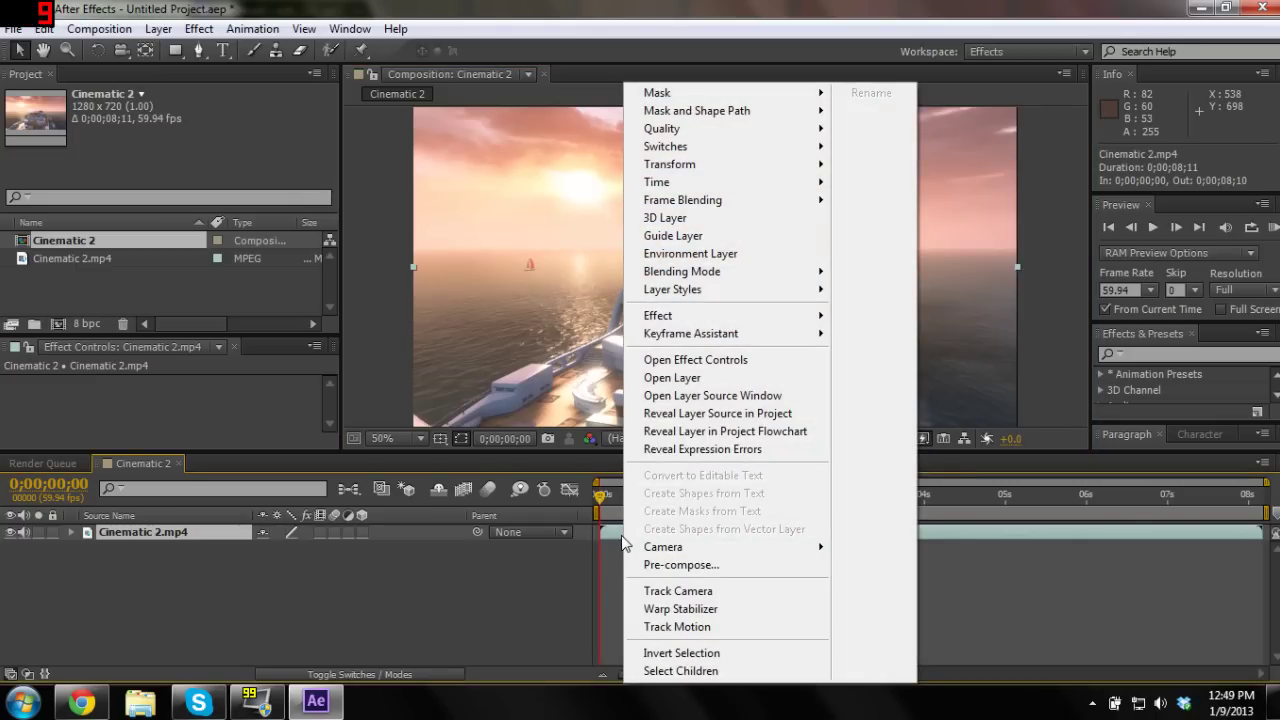
pyautogui.moveTo(726, 320)
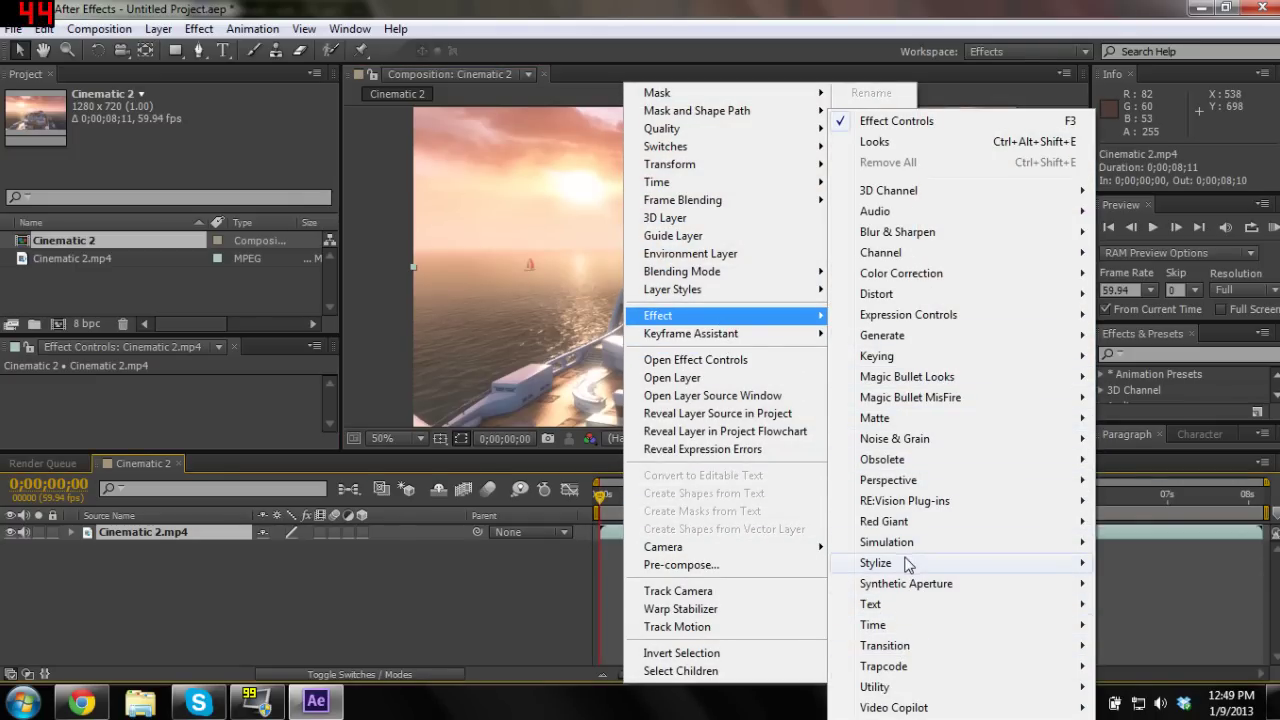
pyautogui.moveTo(907, 485)
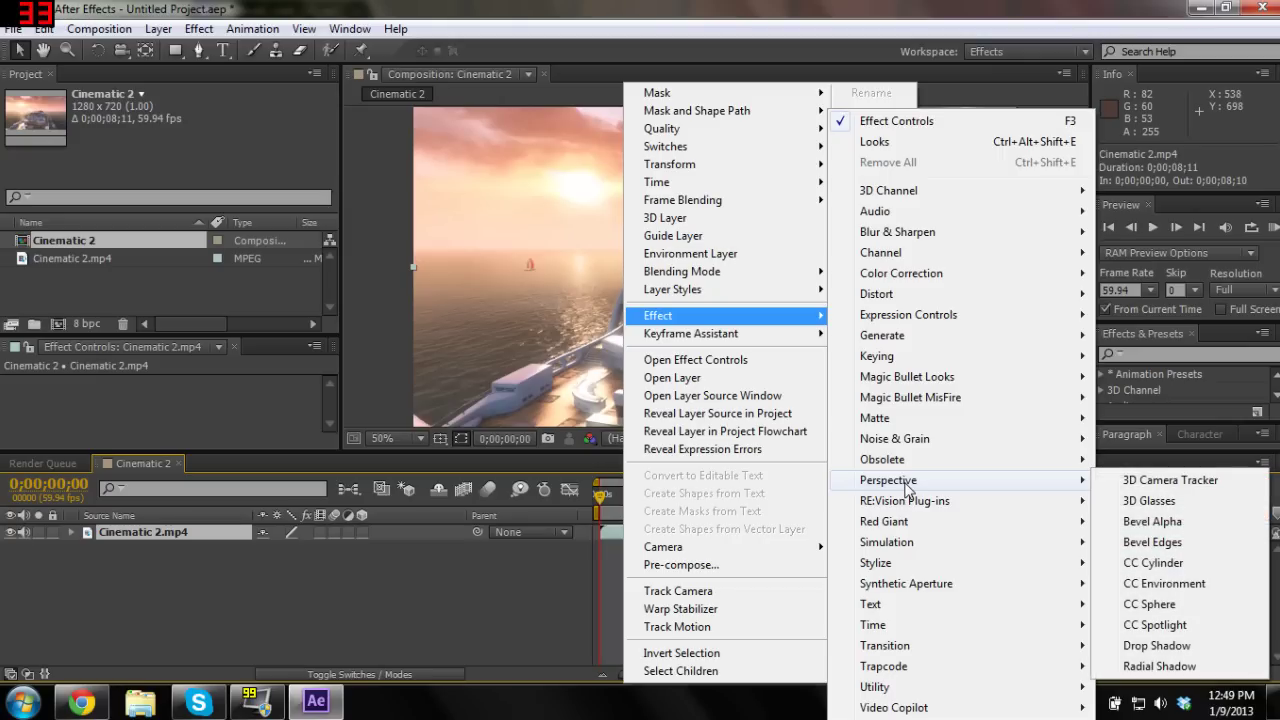
pyautogui.click(1136, 484)
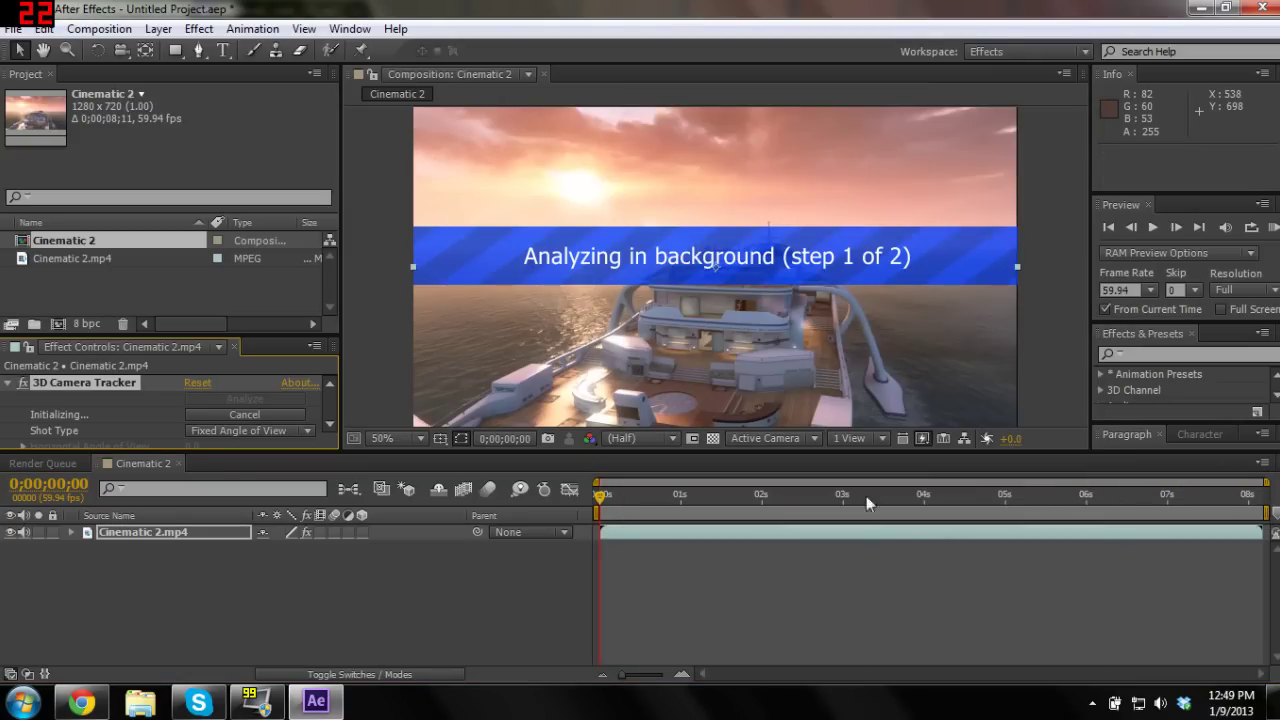
pyautogui.moveTo(140, 331); pyautogui.dragTo(142, 268)
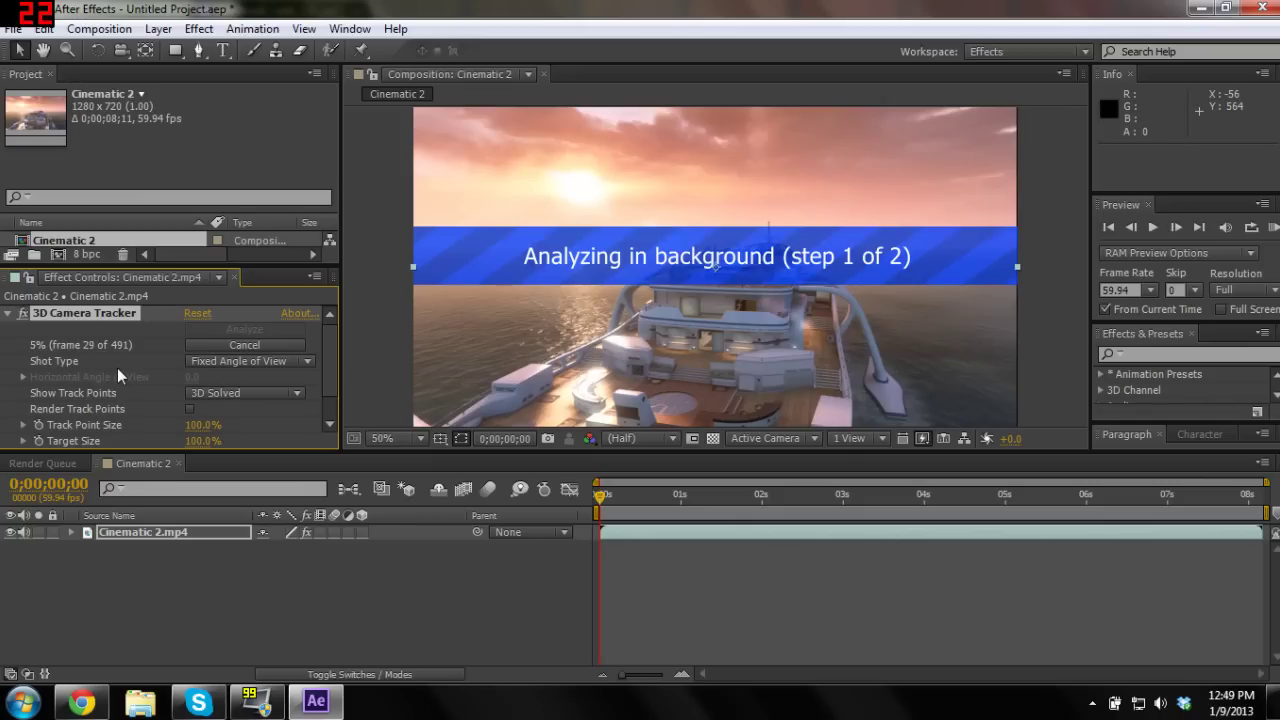
pyautogui.click(237, 344)
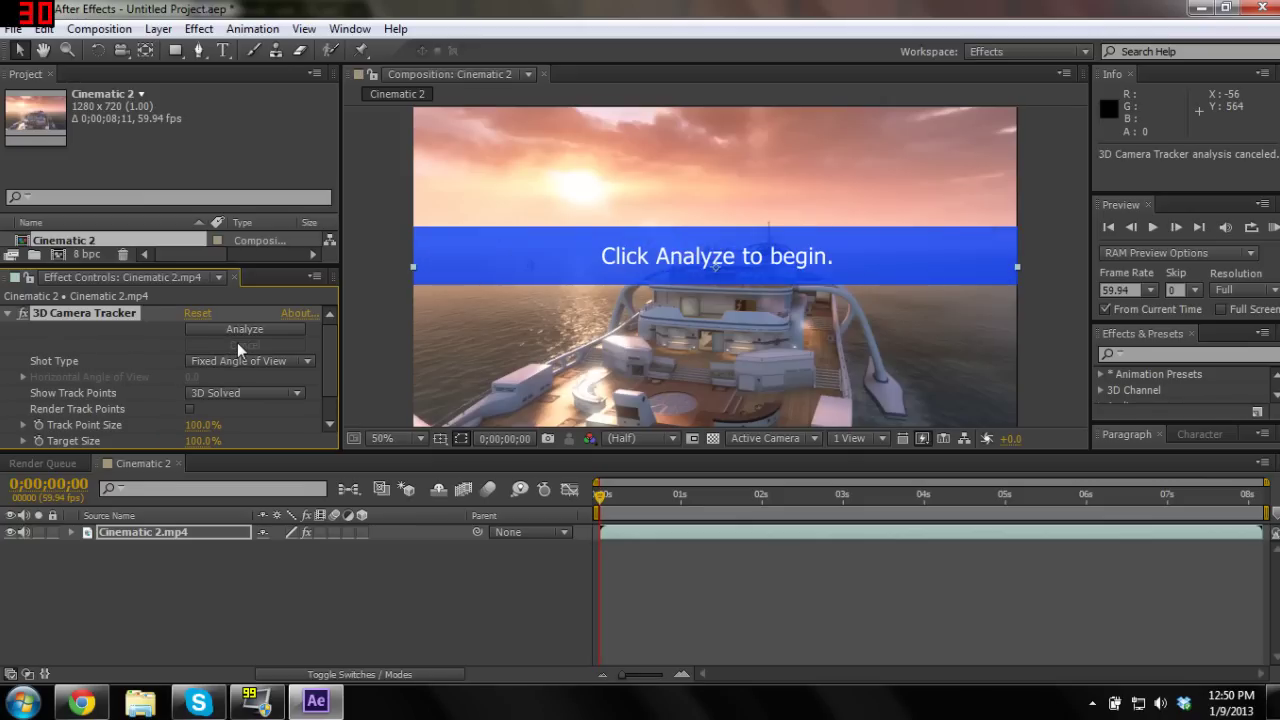
# Trim the end of the Cinematic 2.mp4 layer to 0;00;02;43
pyautogui.click(732, 494)
pyautogui.moveTo(779, 501); pyautogui.dragTo(820, 501)
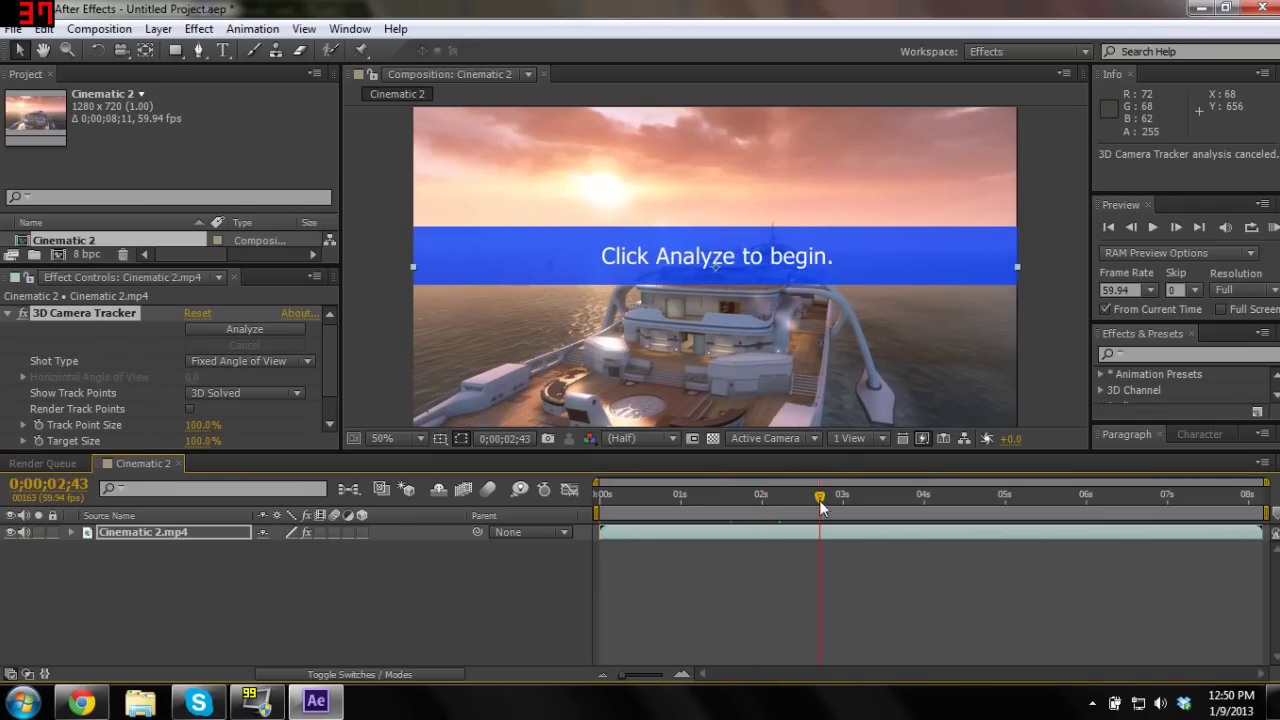
pyautogui.click(815, 537)
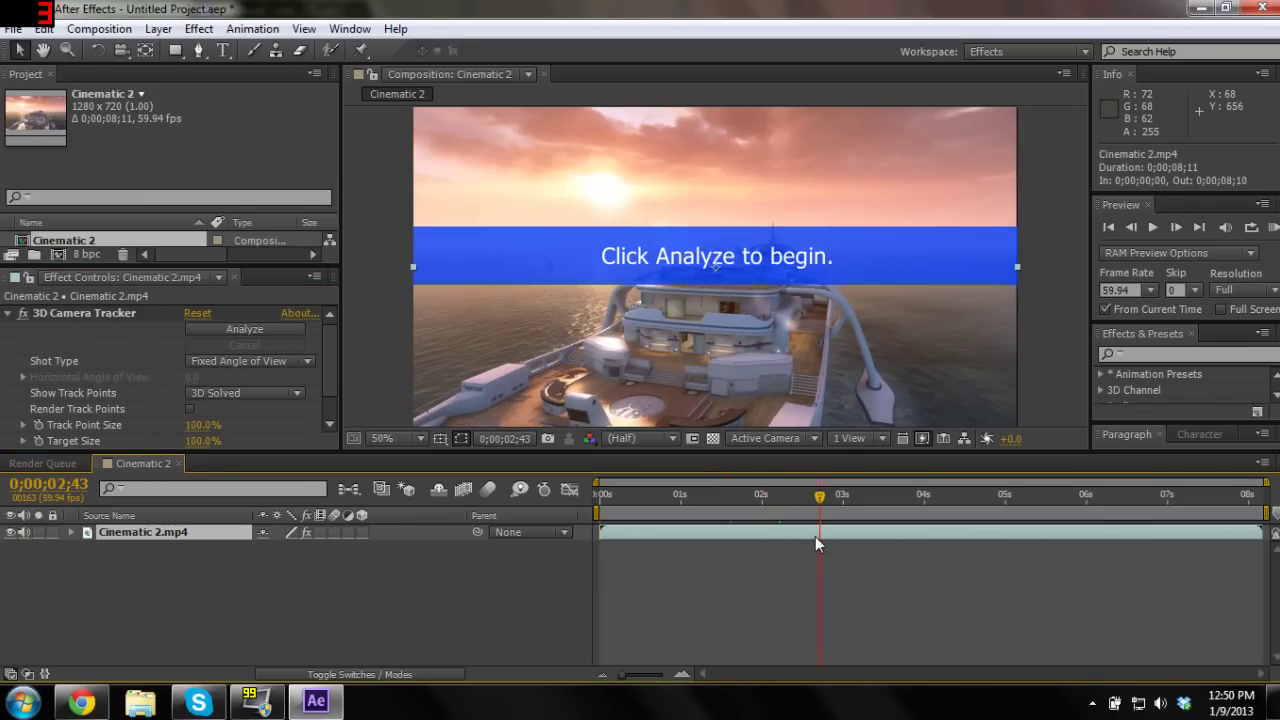
pyautogui.hotkey('alt', ']')
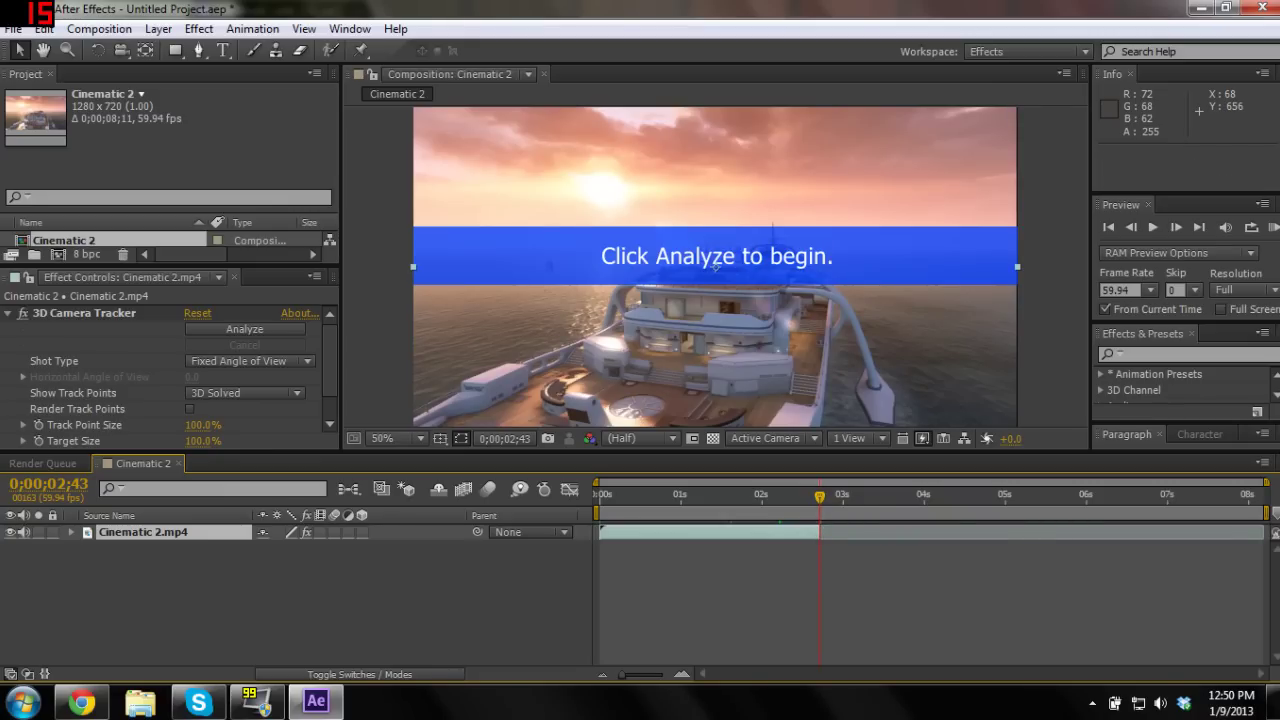
# Return to the start of the composition and run the 3D Camera Tracker analysis on the trimmed clip
pyautogui.press('Home')
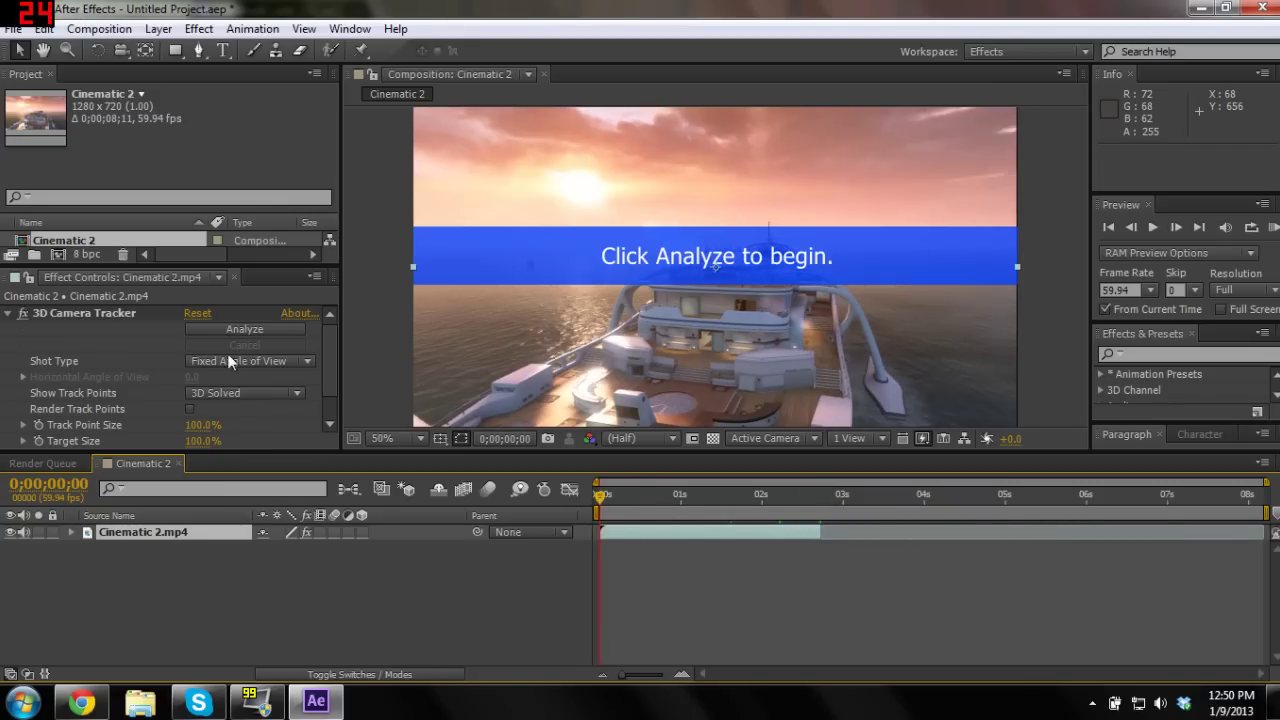
pyautogui.click(212, 328)
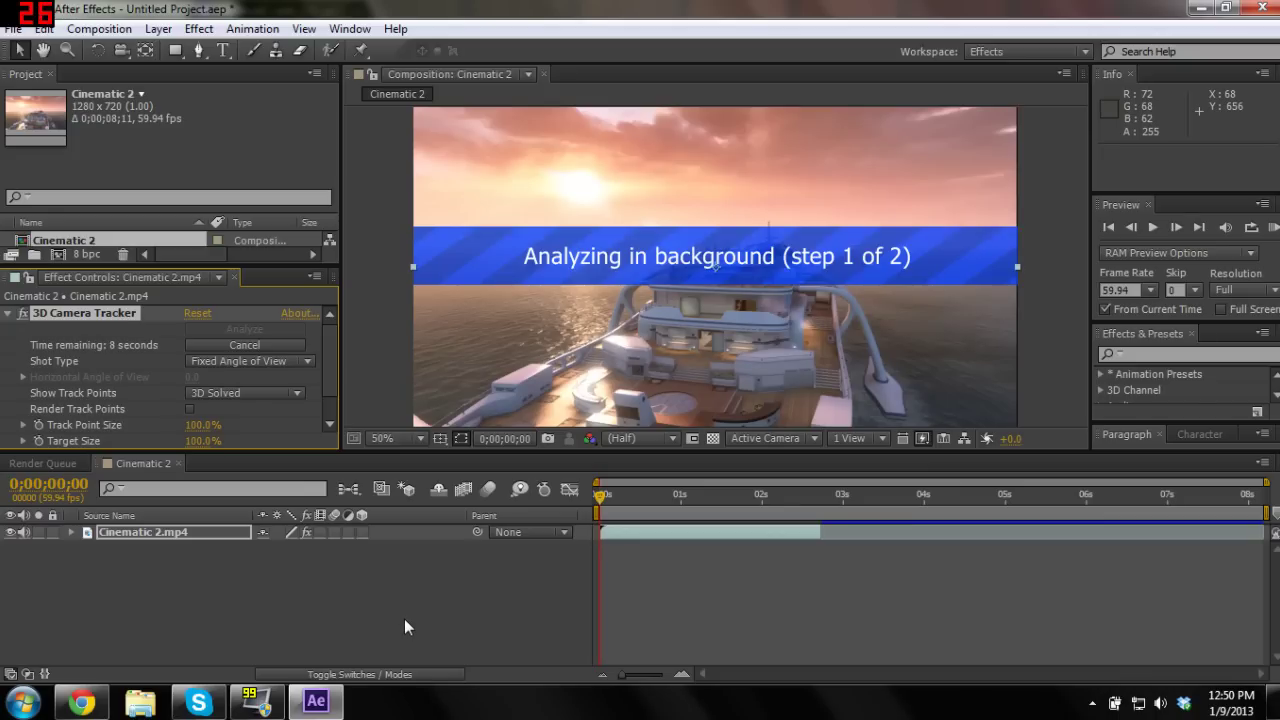
pyautogui.click(404, 627)
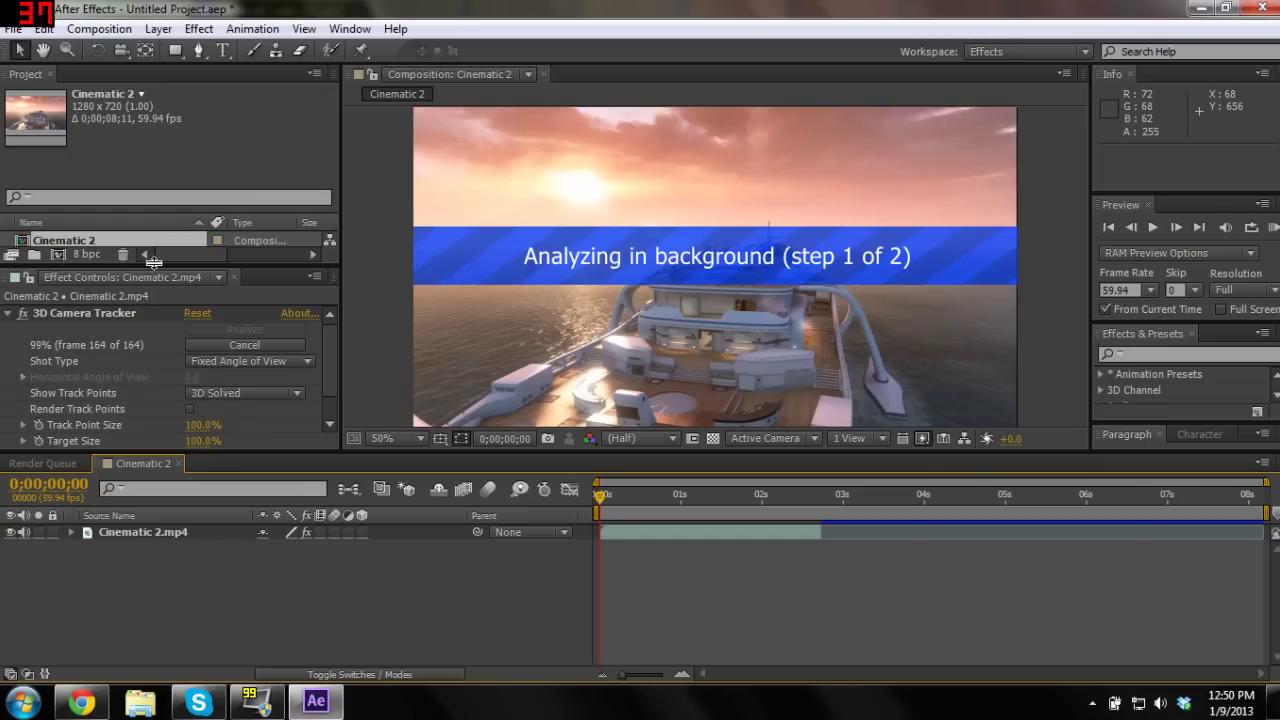
pyautogui.moveTo(154, 266); pyautogui.dragTo(155, 240)
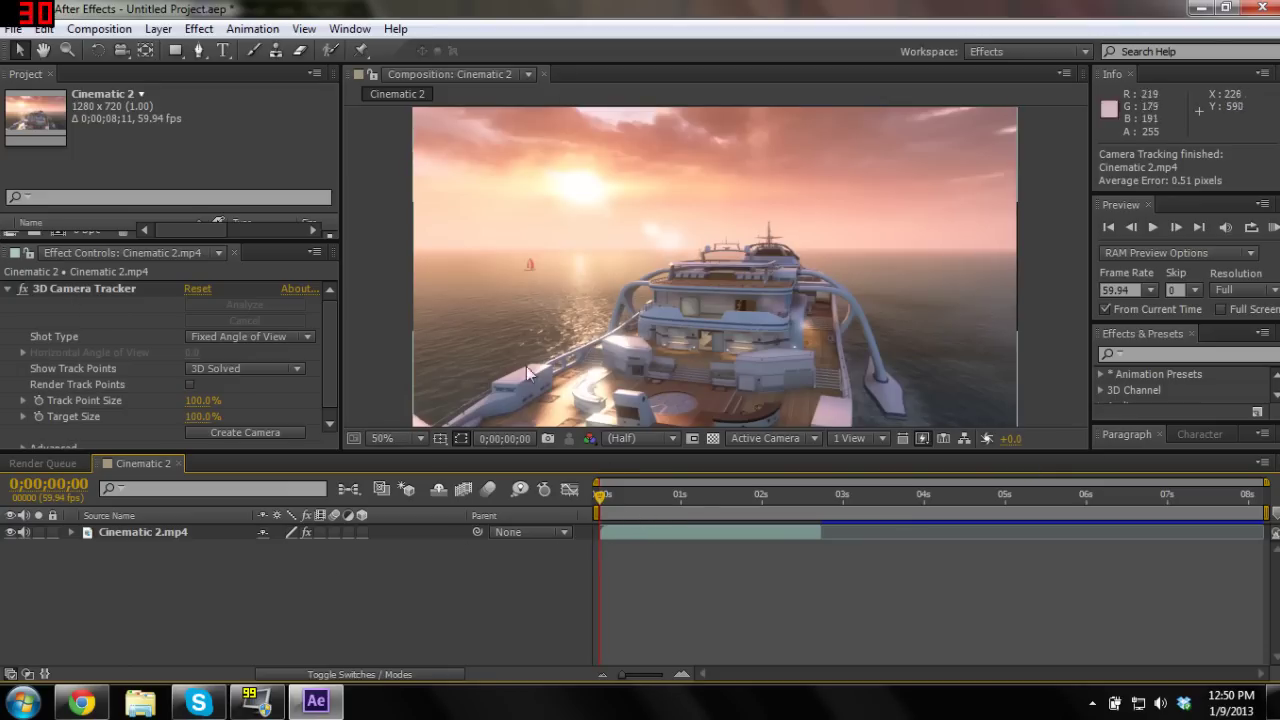
# Show the solved 3D Camera Tracker points over the footage and inspect them on the yacht's decks
pyautogui.click(109, 294)
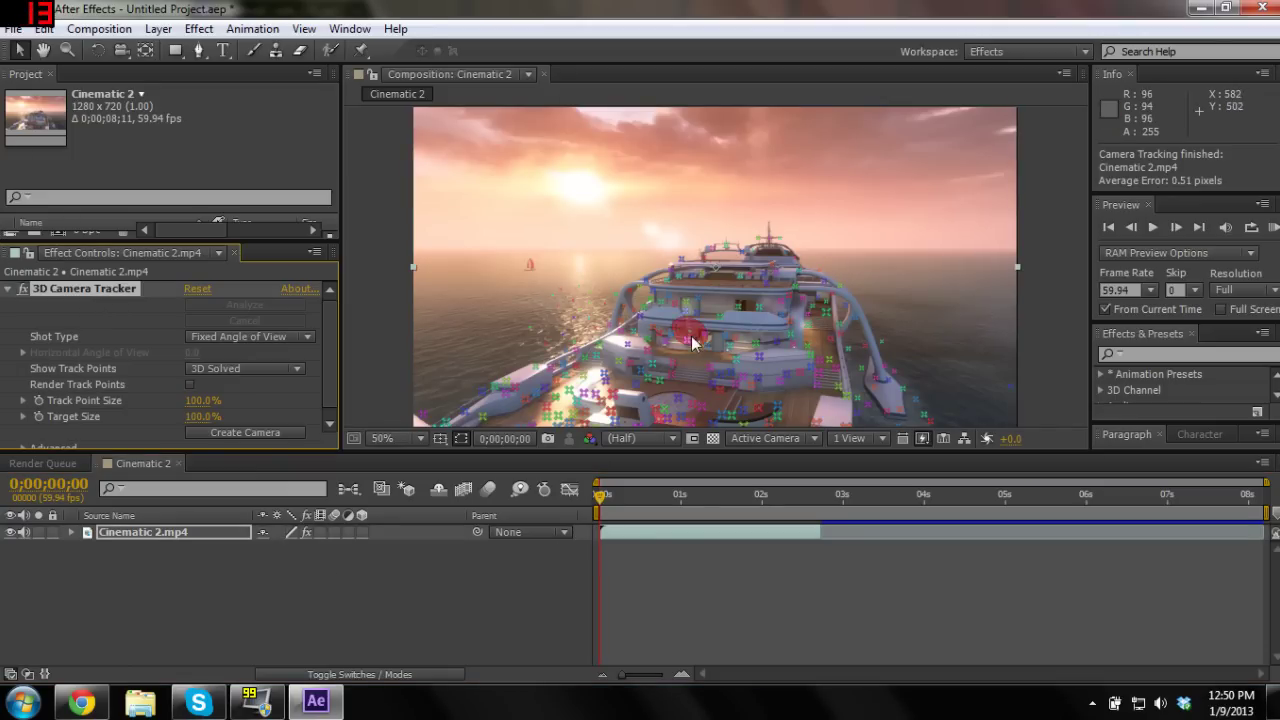
pyautogui.scroll(1, 742, 354)
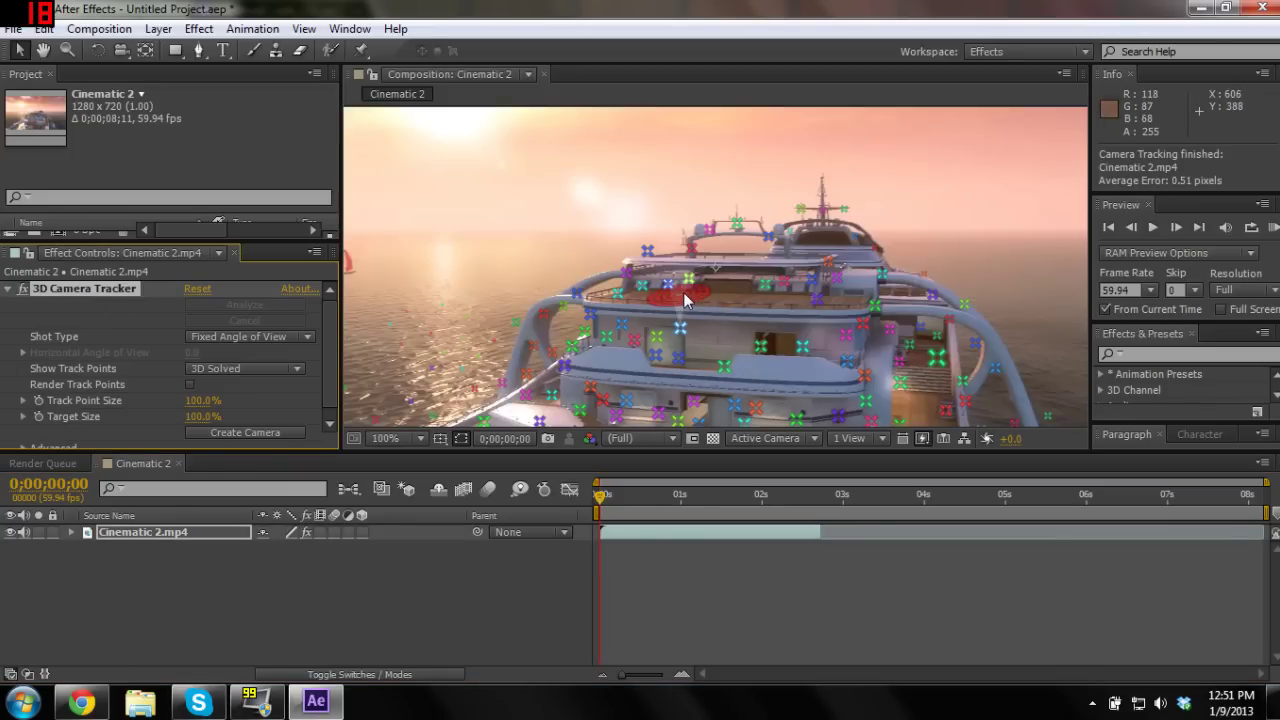
pyautogui.scroll(-1, 742, 330)
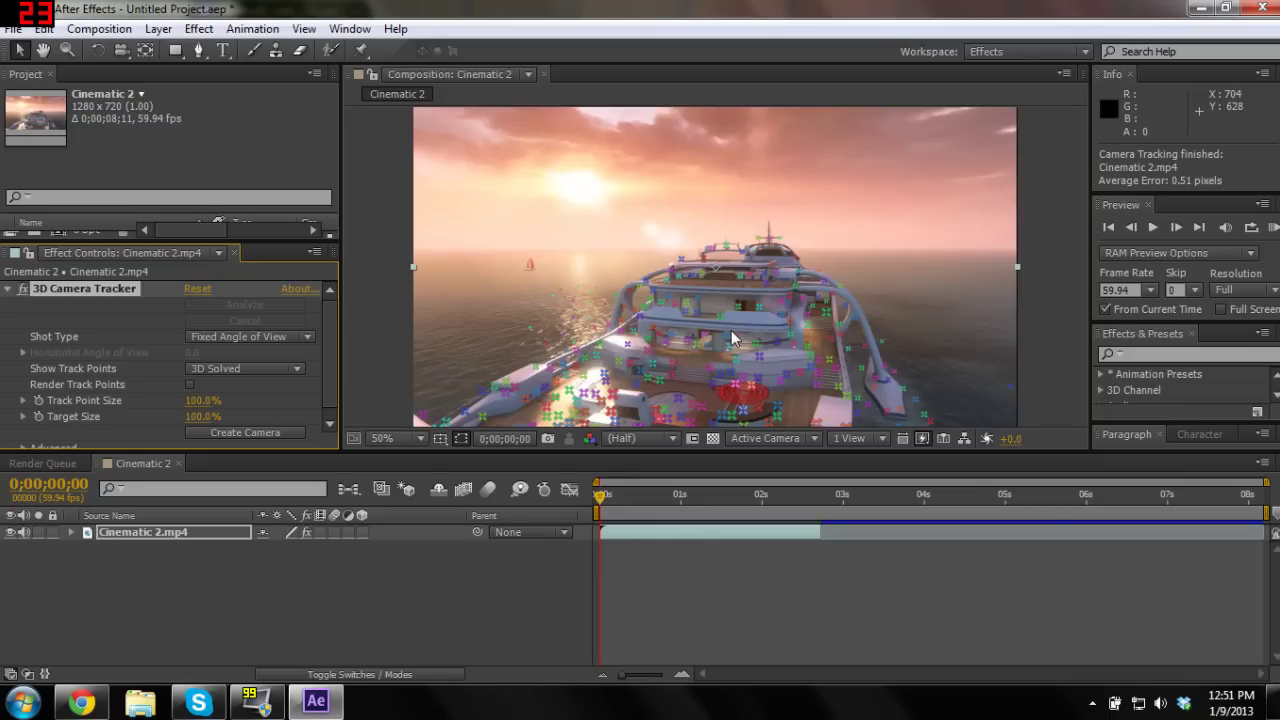
pyautogui.press('.')
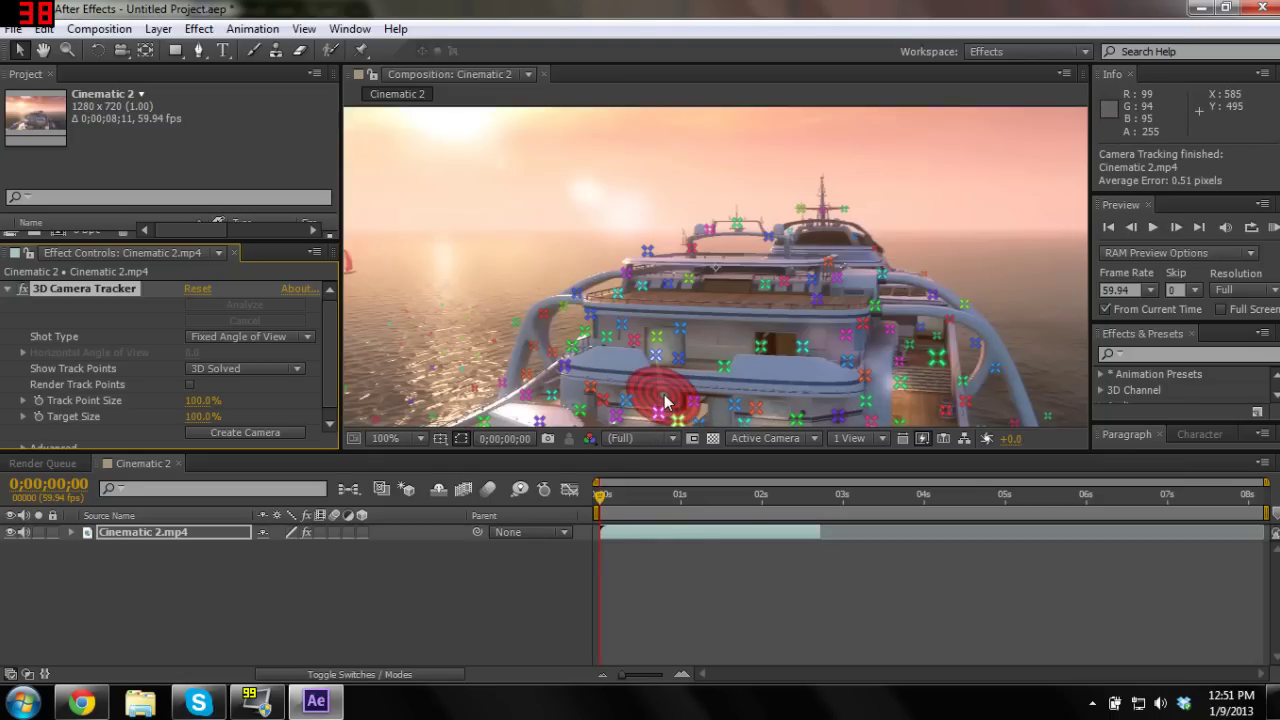
pyautogui.press(',')
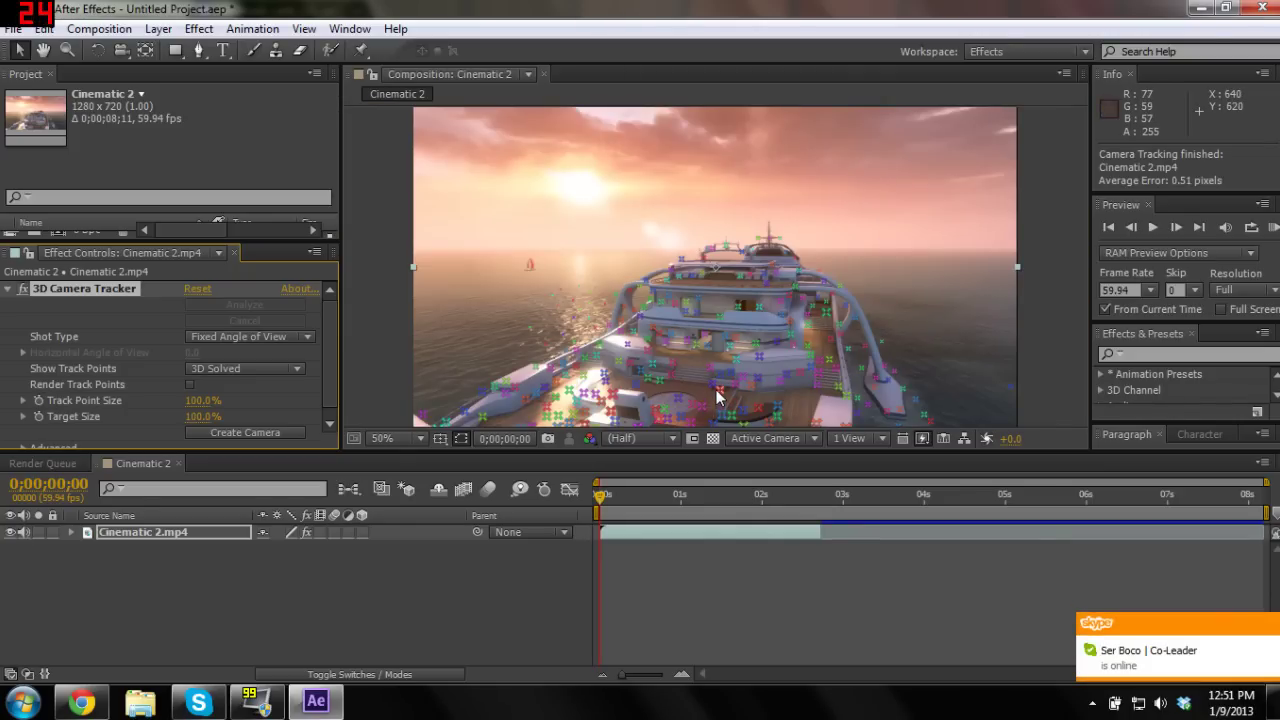
# Select three track points on the yacht's lower deck, beside the circular floor pattern, to define a flat target plane
pyautogui.press('h')
pyautogui.moveTo(716, 396); pyautogui.dragTo(753, 273)
pyautogui.scroll(4, 753, 273)
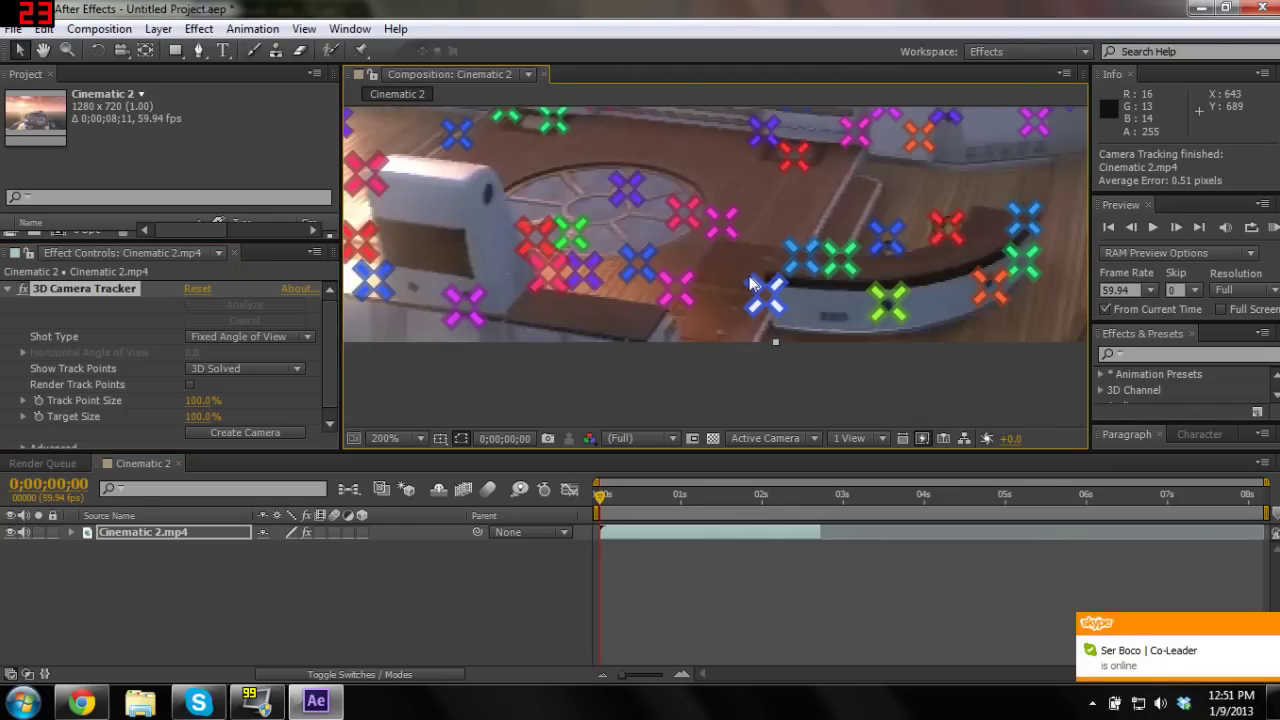
pyautogui.click(674, 212)
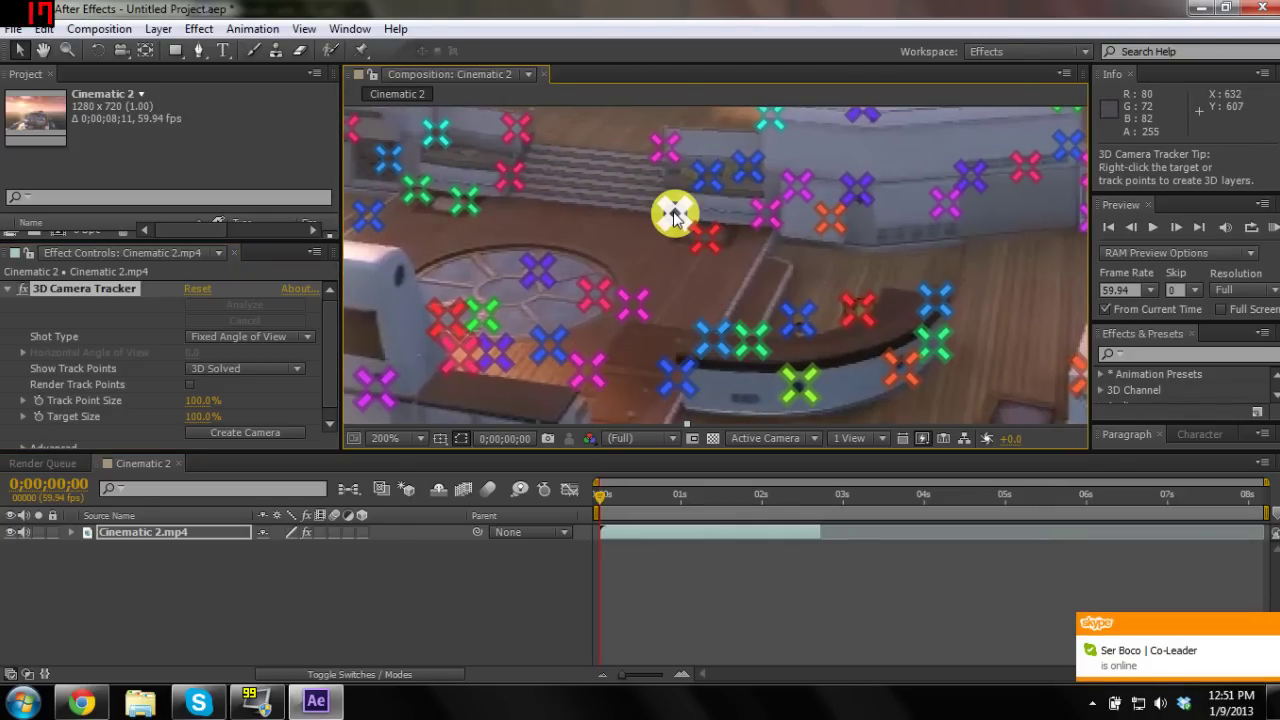
pyautogui.click(674, 218)
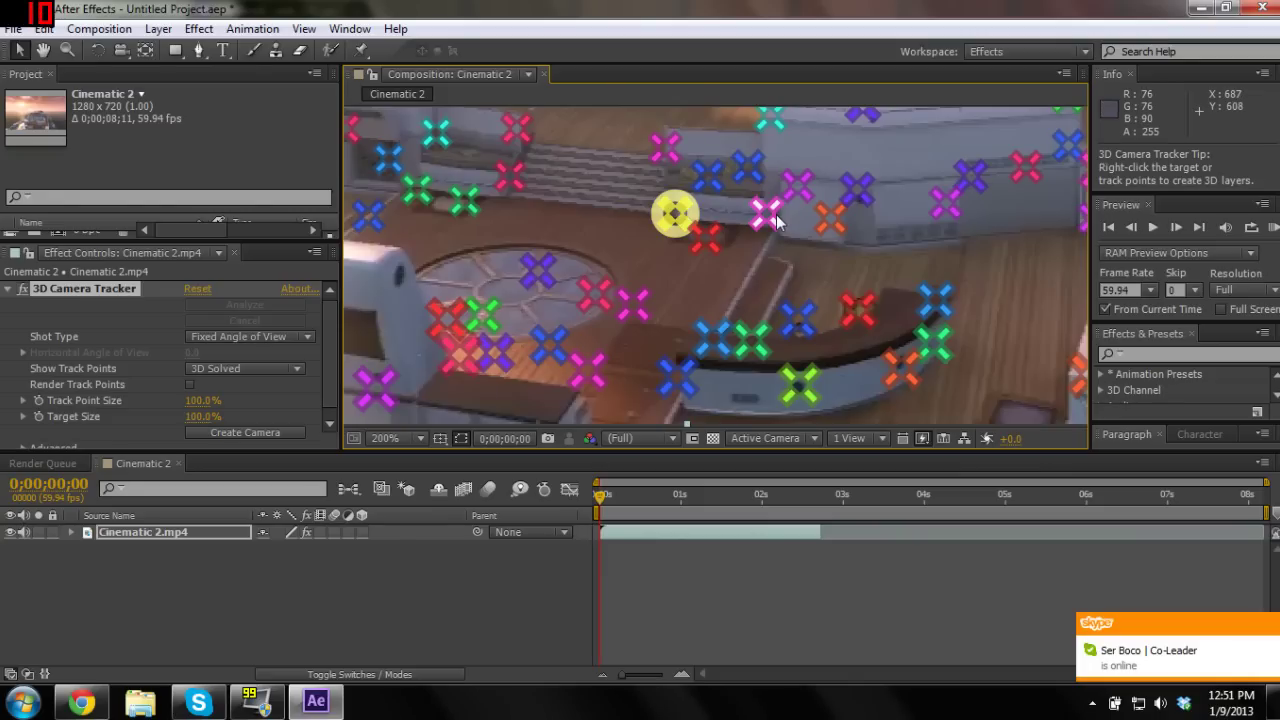
pyautogui.keyDown('shift'); pyautogui.click(768, 214); pyautogui.keyUp('shift')
pyautogui.keyDown('shift'); pyautogui.click(633, 305); pyautogui.keyUp('shift')
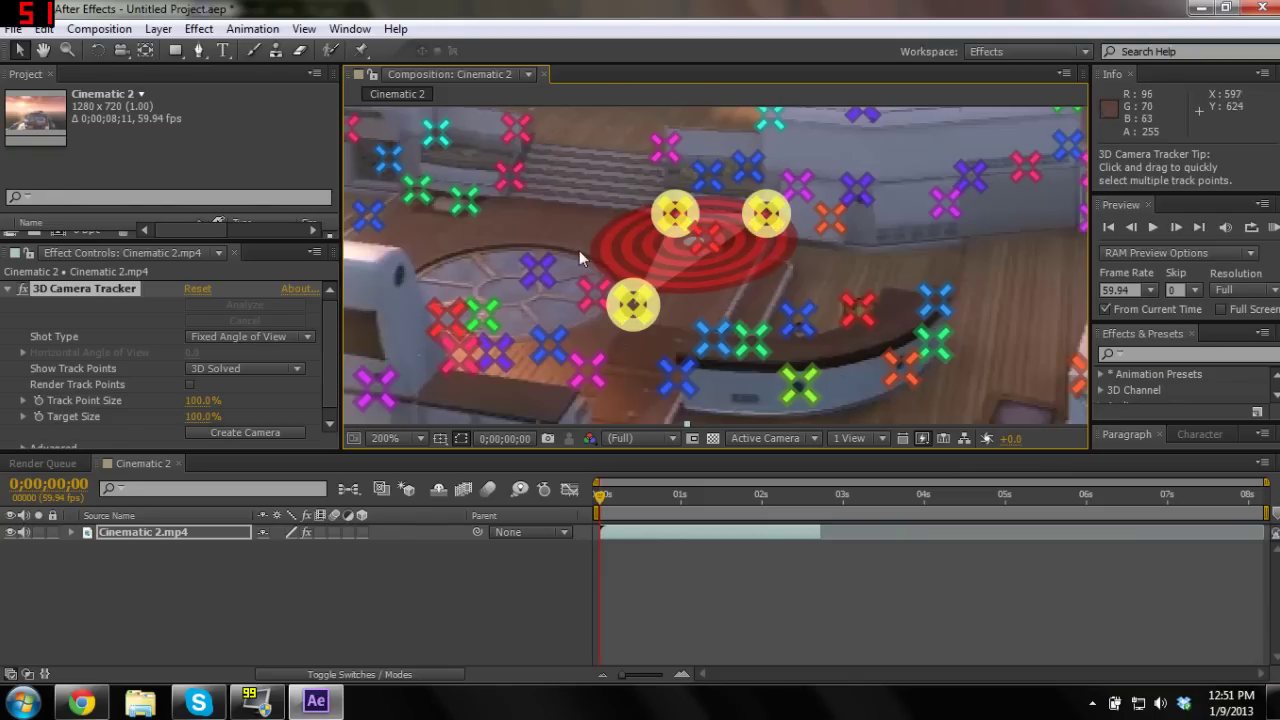
# Add a fourth track point beside the lower deck's steps to the selection and create a text layer and camera from the target
pyautogui.keyDown('shift'); pyautogui.click(462, 204); pyautogui.keyUp('shift')
pyautogui.rightClick(635, 237)
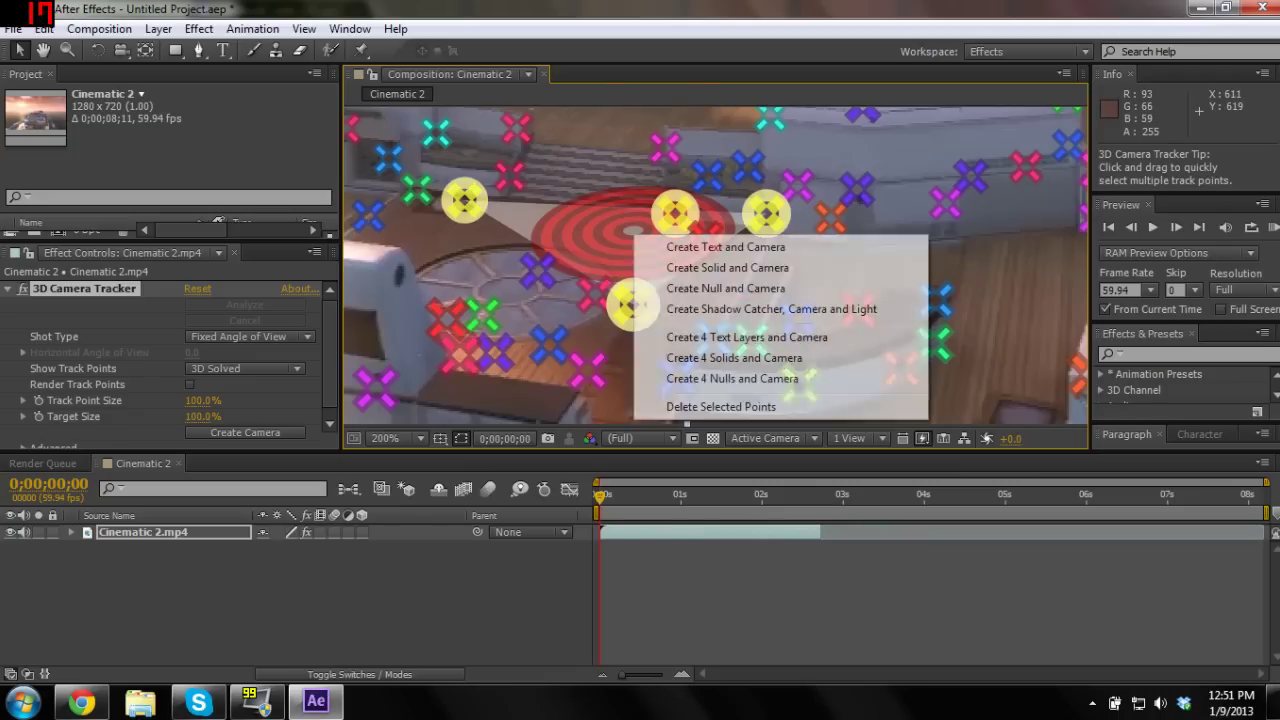
pyautogui.click(690, 246)
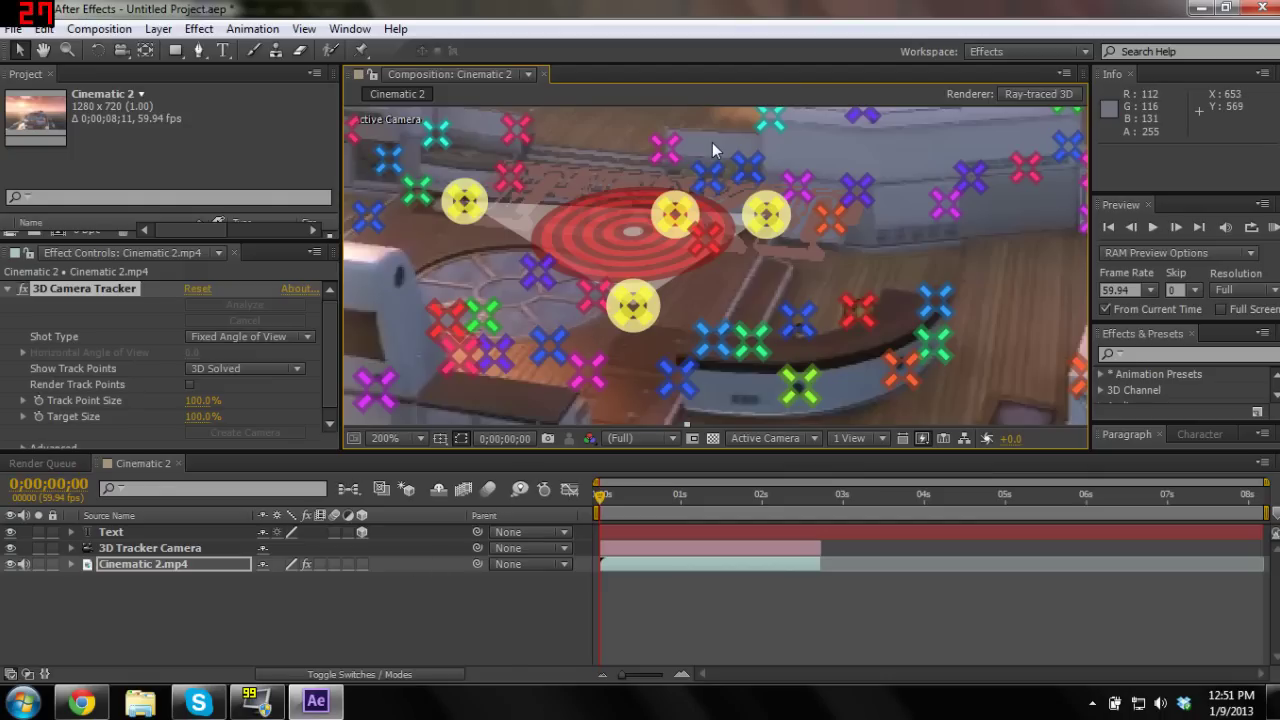
# Change the fill colour of the tracked Text layer to white
pyautogui.doubleClick(644, 533)
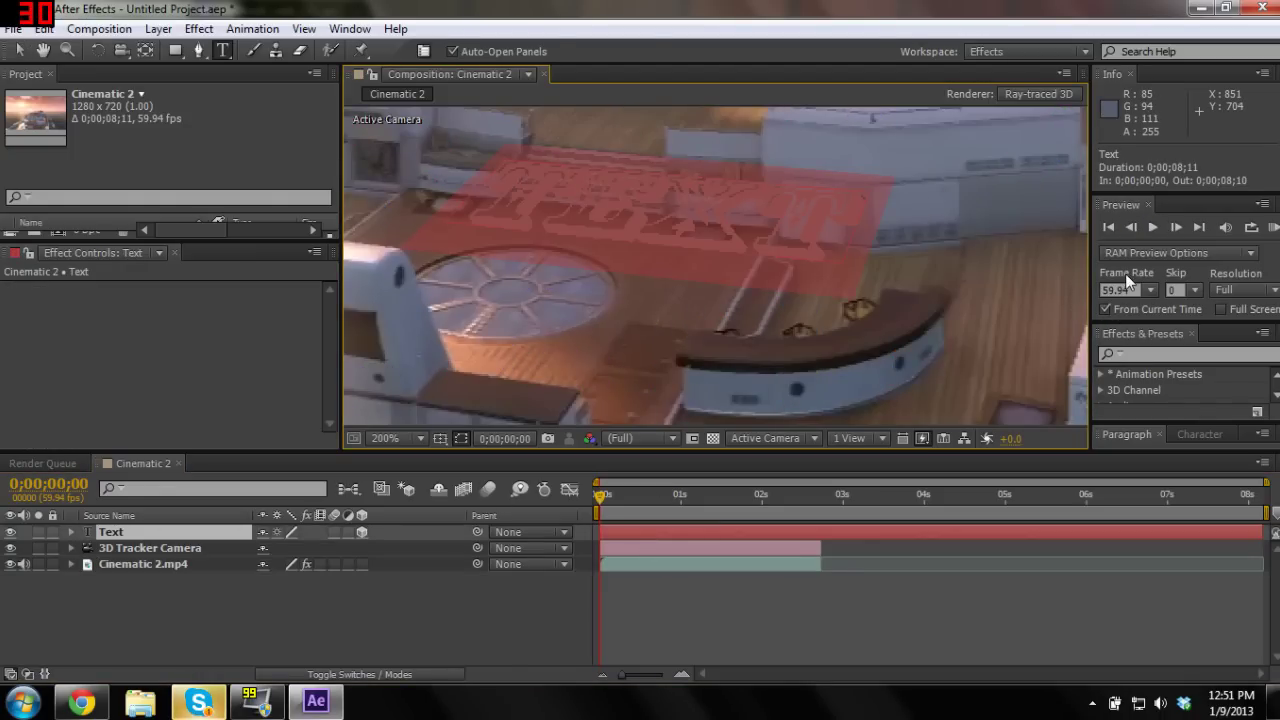
pyautogui.moveTo(1225, 325); pyautogui.dragTo(1220, 278)
pyautogui.moveTo(1180, 426); pyautogui.dragTo(1186, 371)
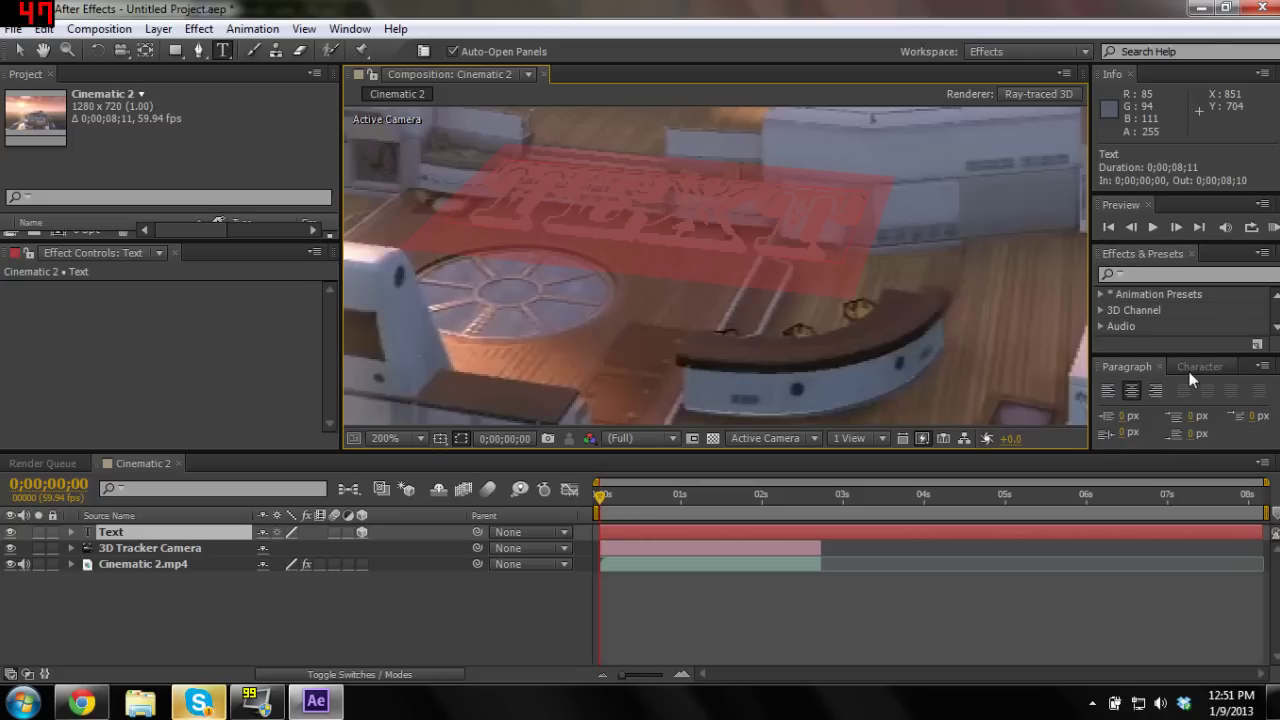
pyautogui.click(1190, 368)
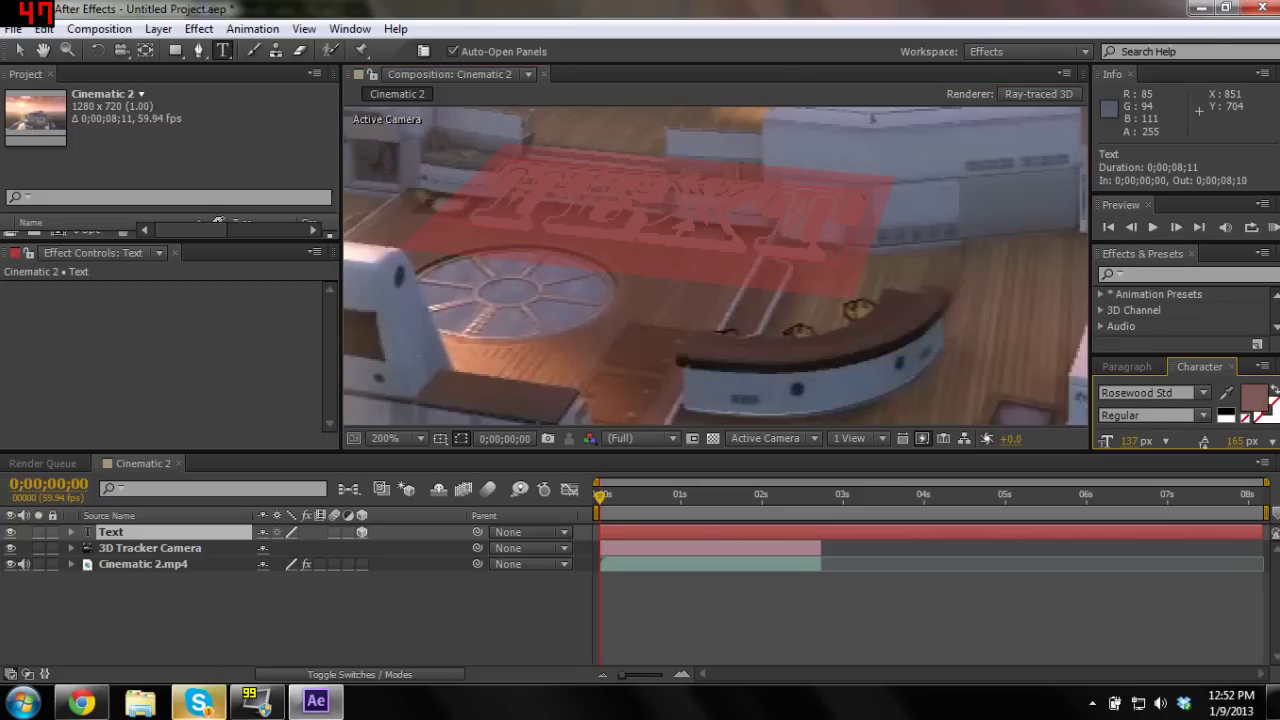
pyautogui.click(1256, 397)
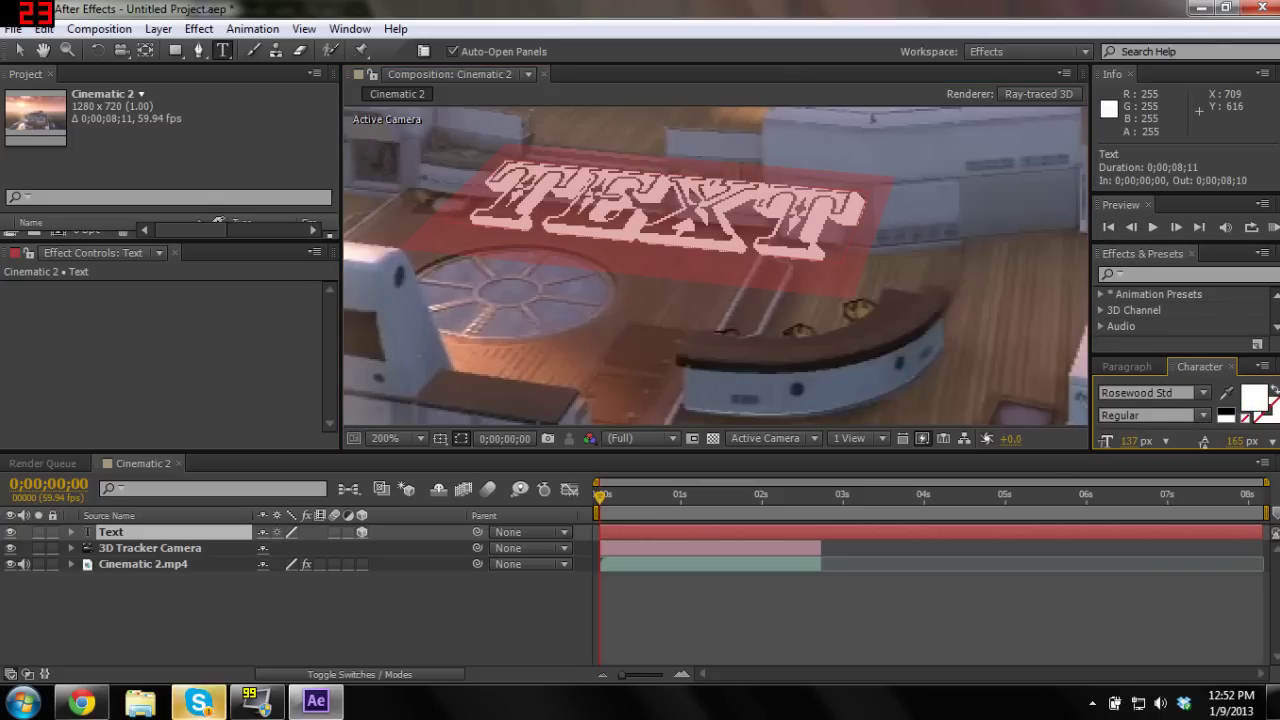
# Play the composition briefly, stop it, and set the RAM preview resolution to Quarter
pyautogui.scroll(-1, 650, 240)
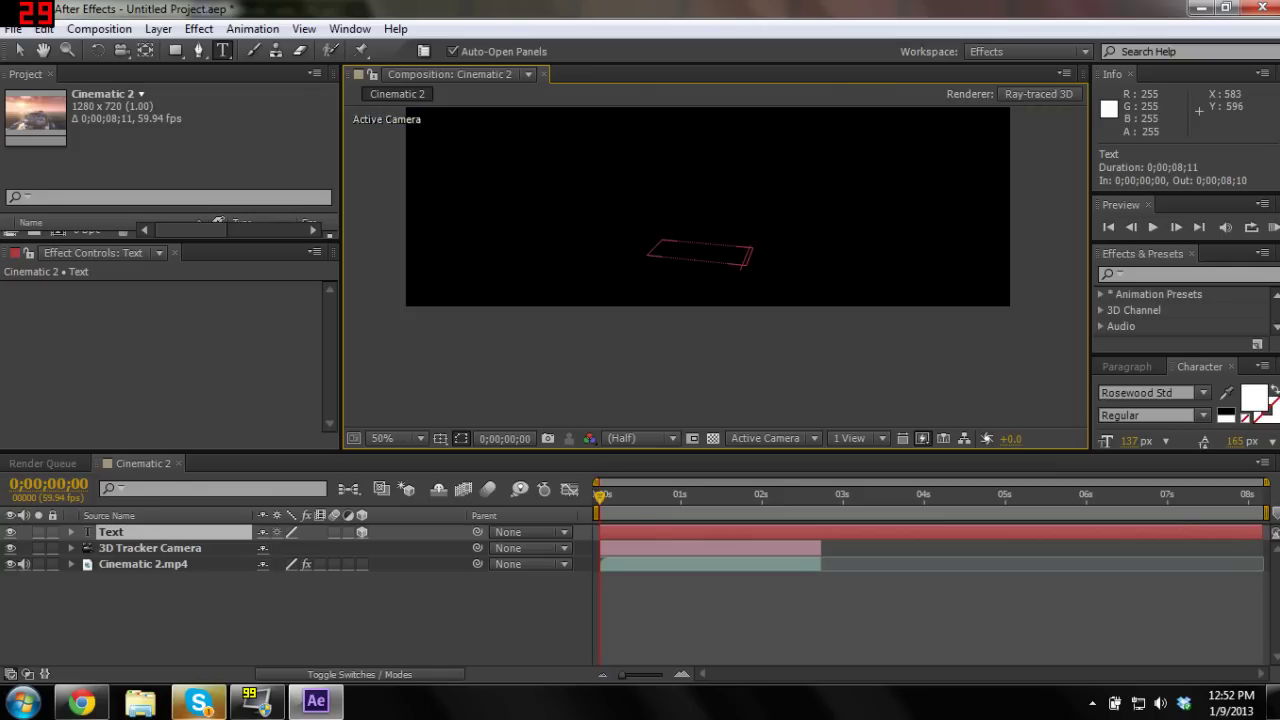
pyautogui.click(1152, 227)
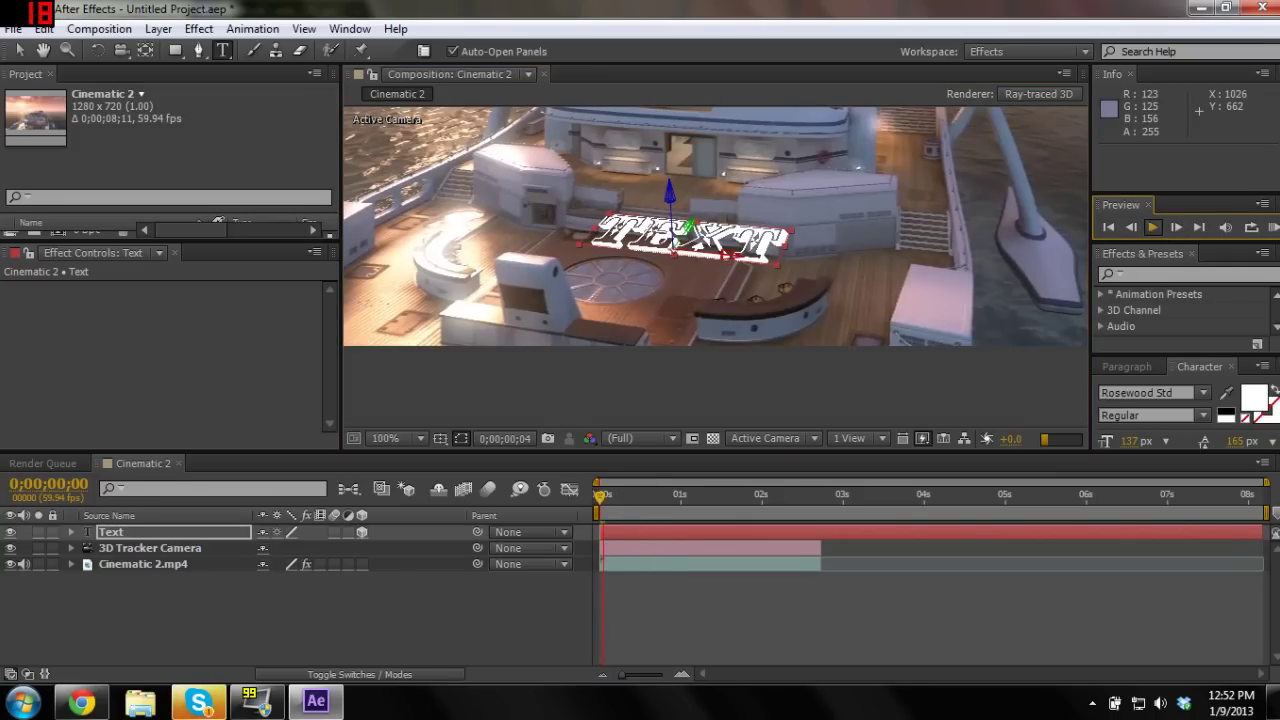
pyautogui.press('space')
pyautogui.moveTo(1182, 243); pyautogui.dragTo(1182, 330)
pyautogui.click(1240, 290)
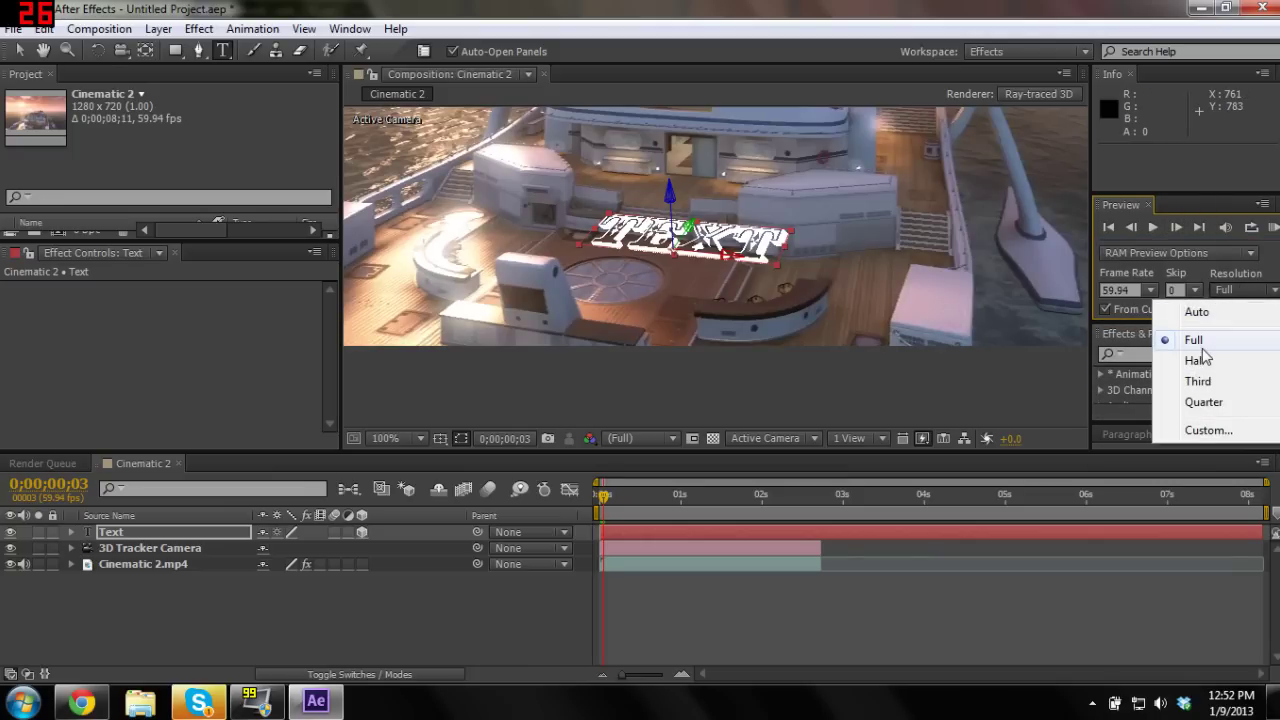
pyautogui.click(1203, 401)
# RAM-preview the composition from its start to check how the text follows the deck
pyautogui.click(617, 500)
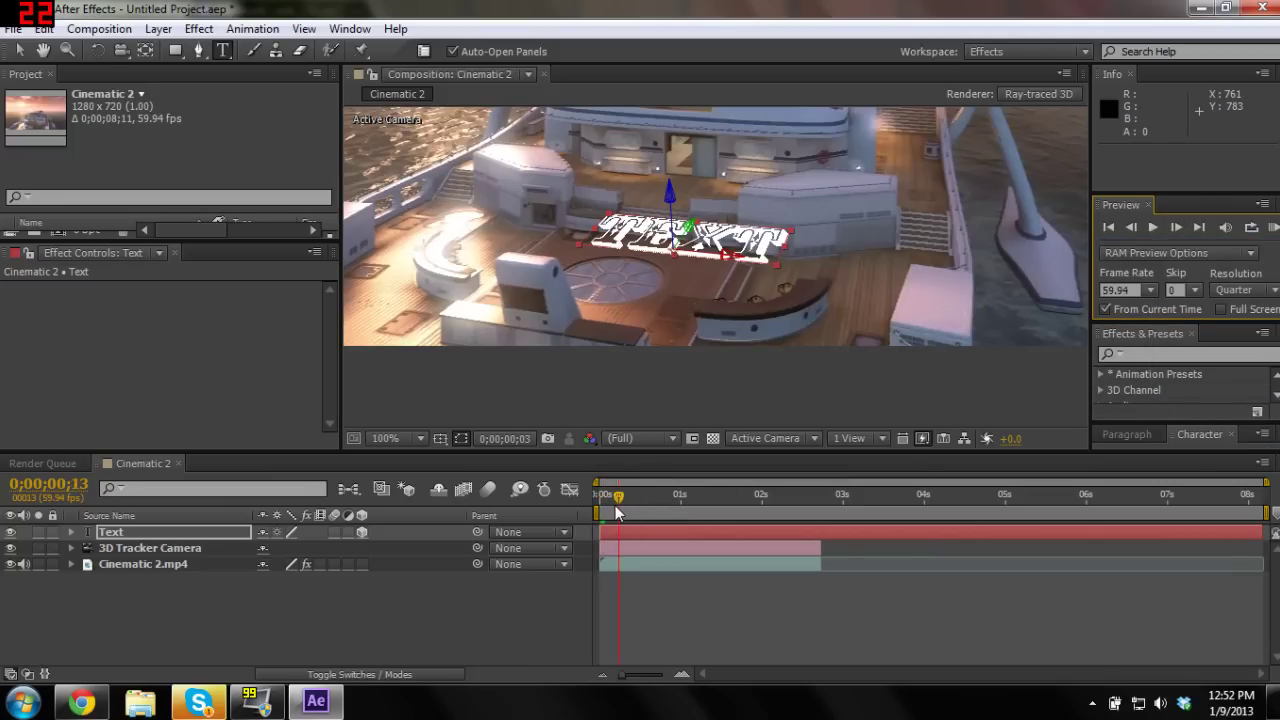
pyautogui.press('Home')
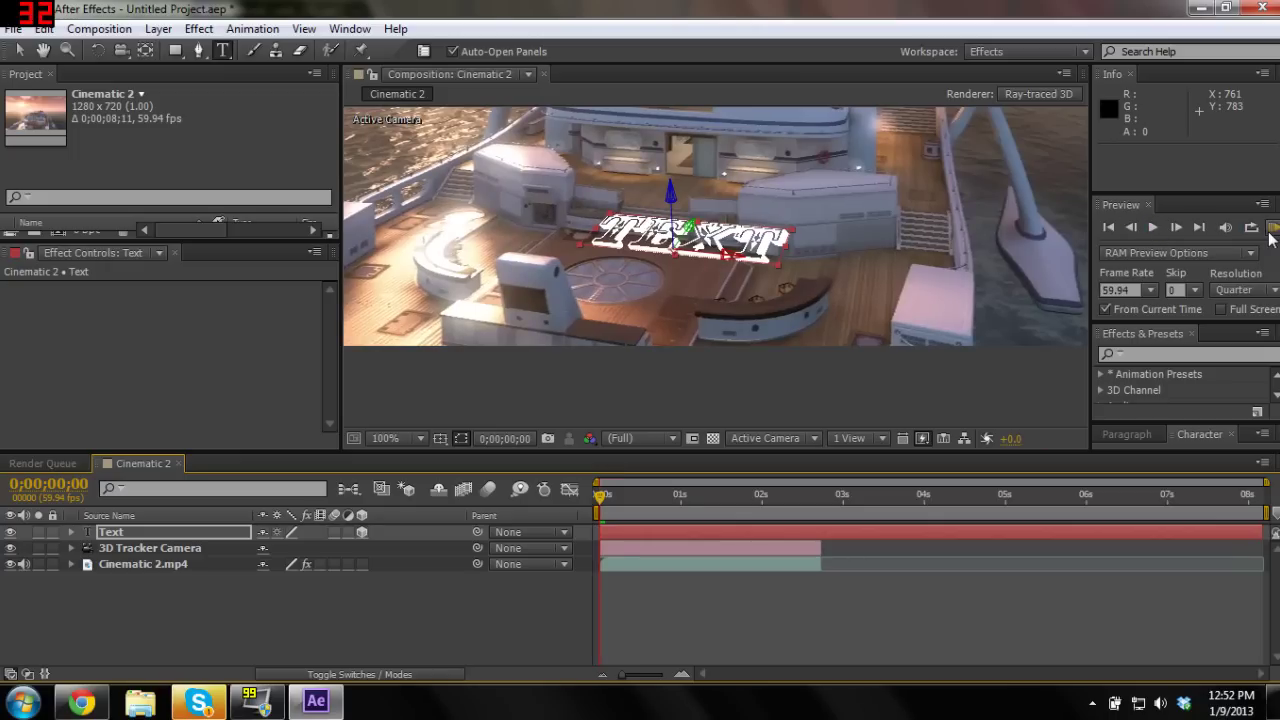
pyautogui.click(1272, 231)
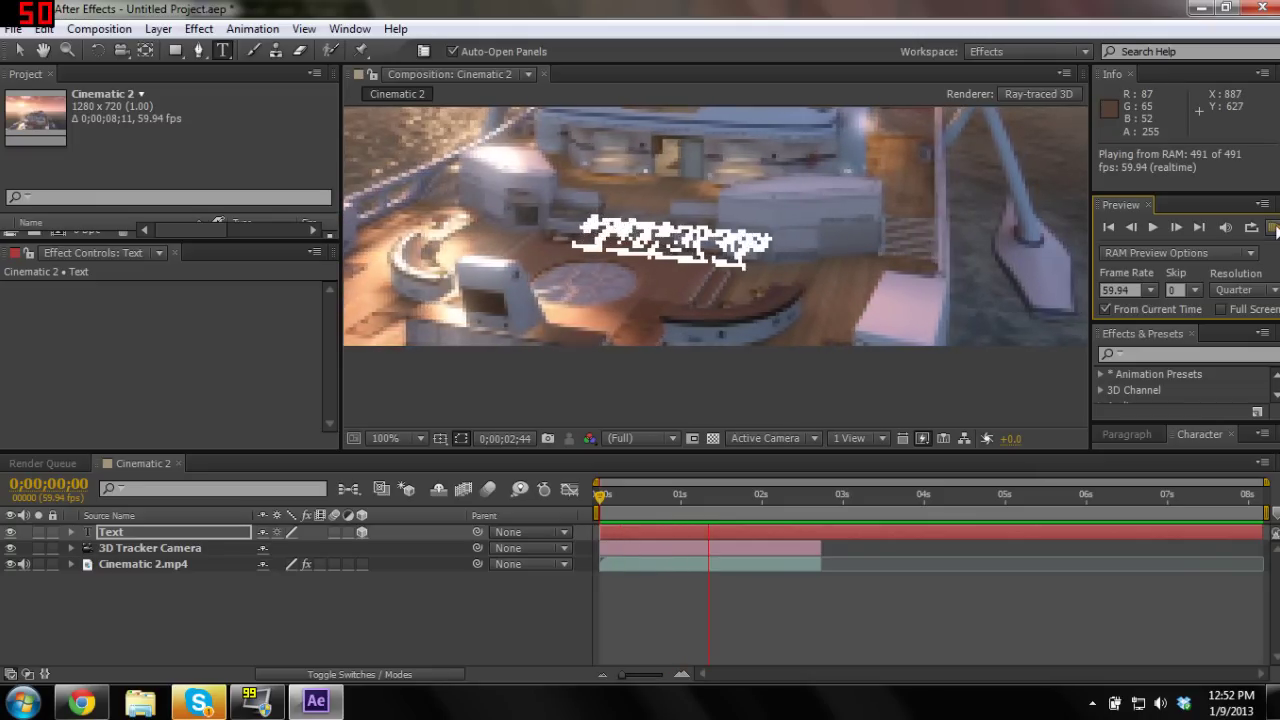
pyautogui.press('space')
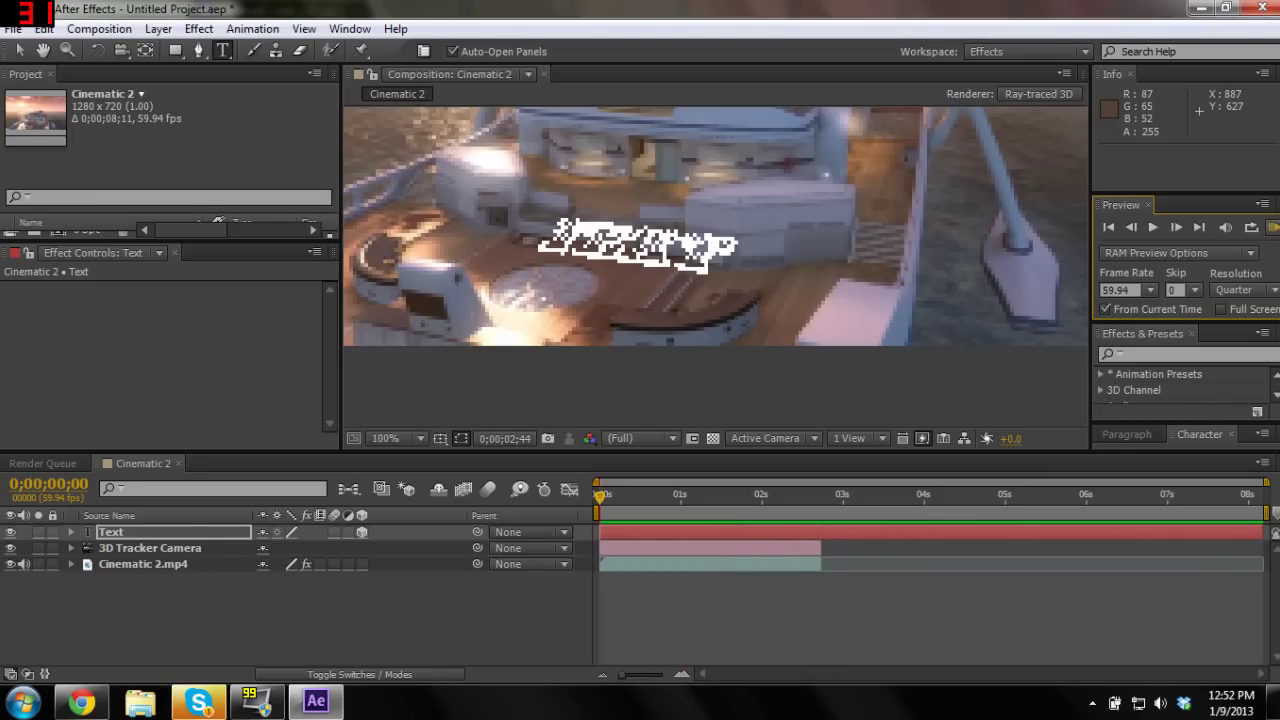
# At 0;00;00;33, set the Text layer's orientation to 0°, 0°, 0° so it stands upright
pyautogui.click(644, 495)
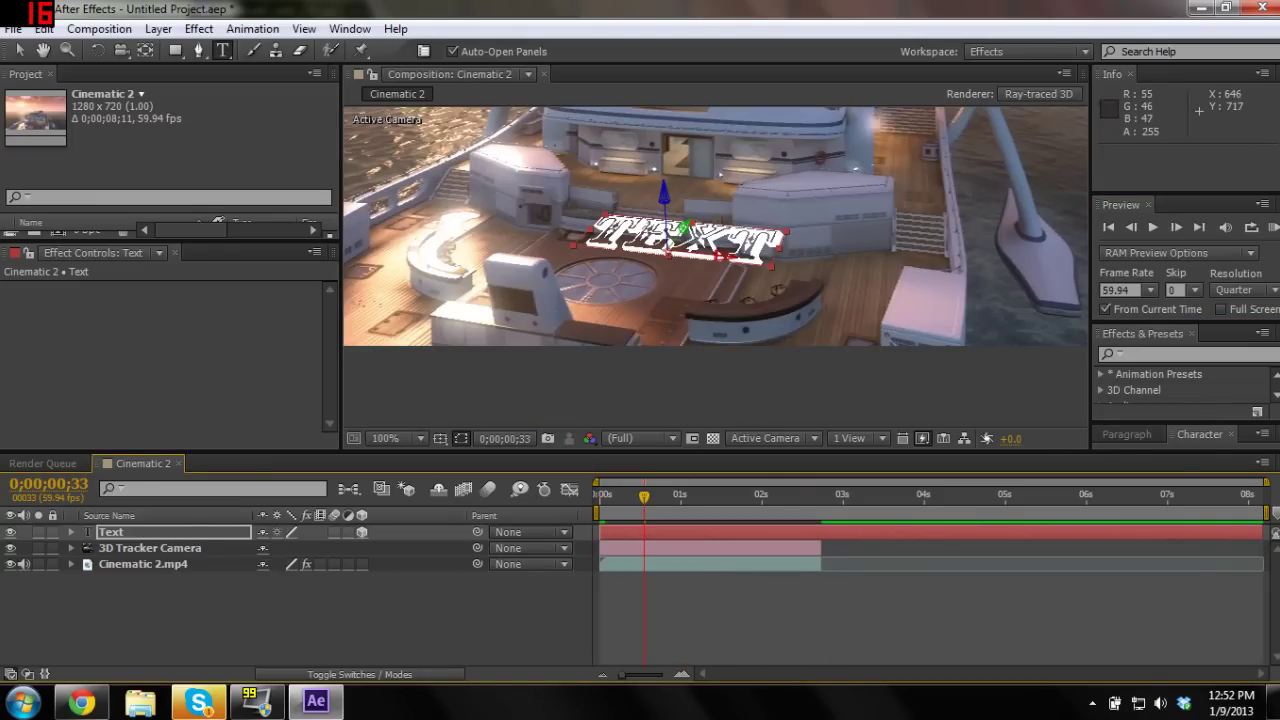
pyautogui.click(187, 536)
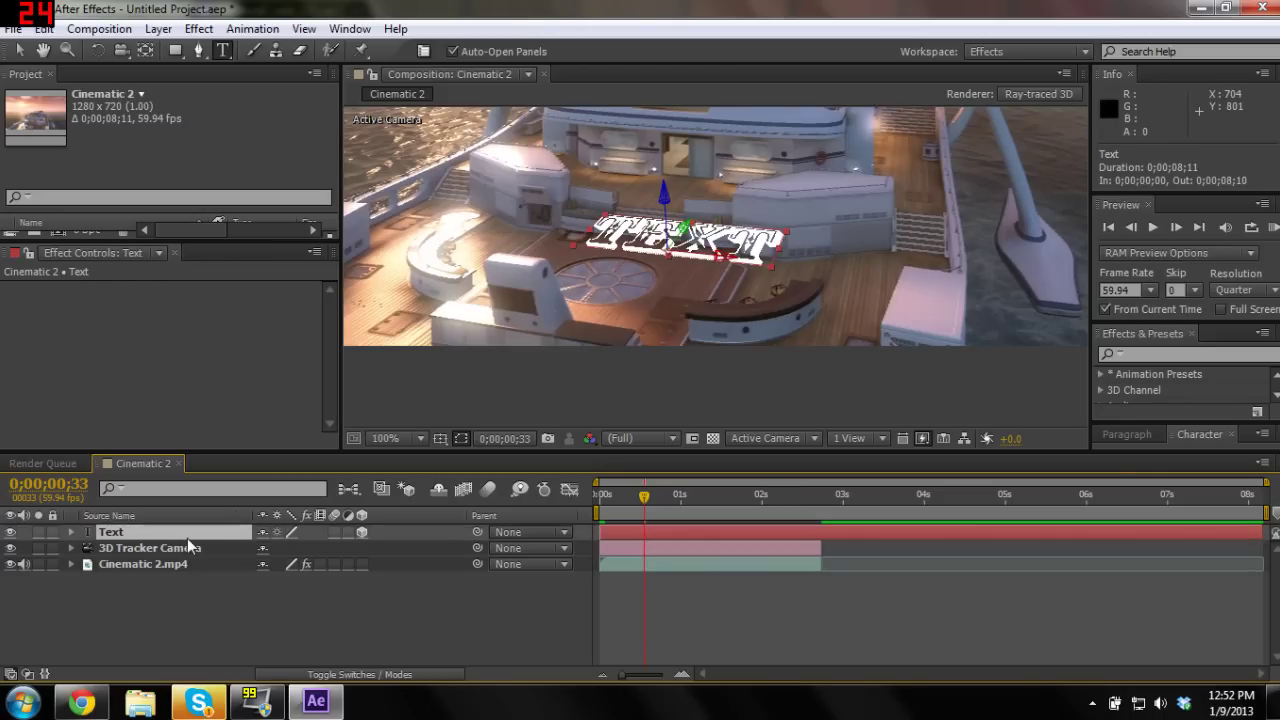
pyautogui.press('r')
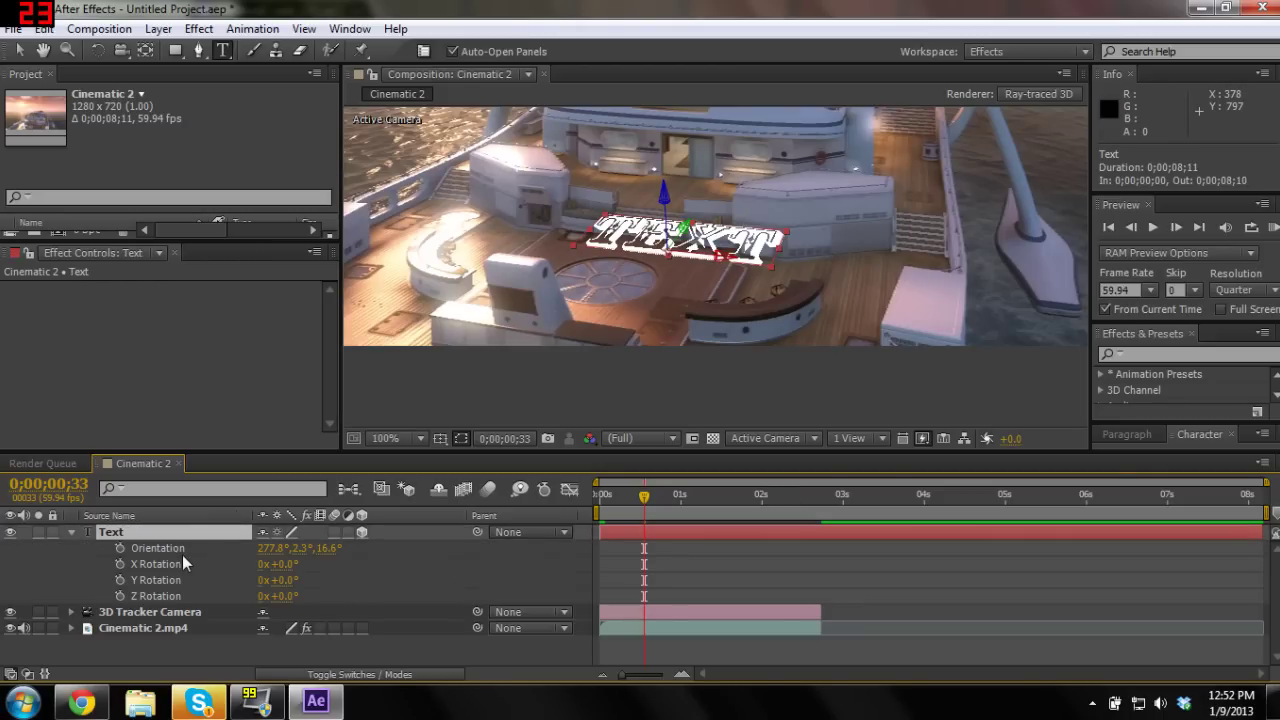
pyautogui.click(276, 549)
pyautogui.write('0')
pyautogui.press('Return')
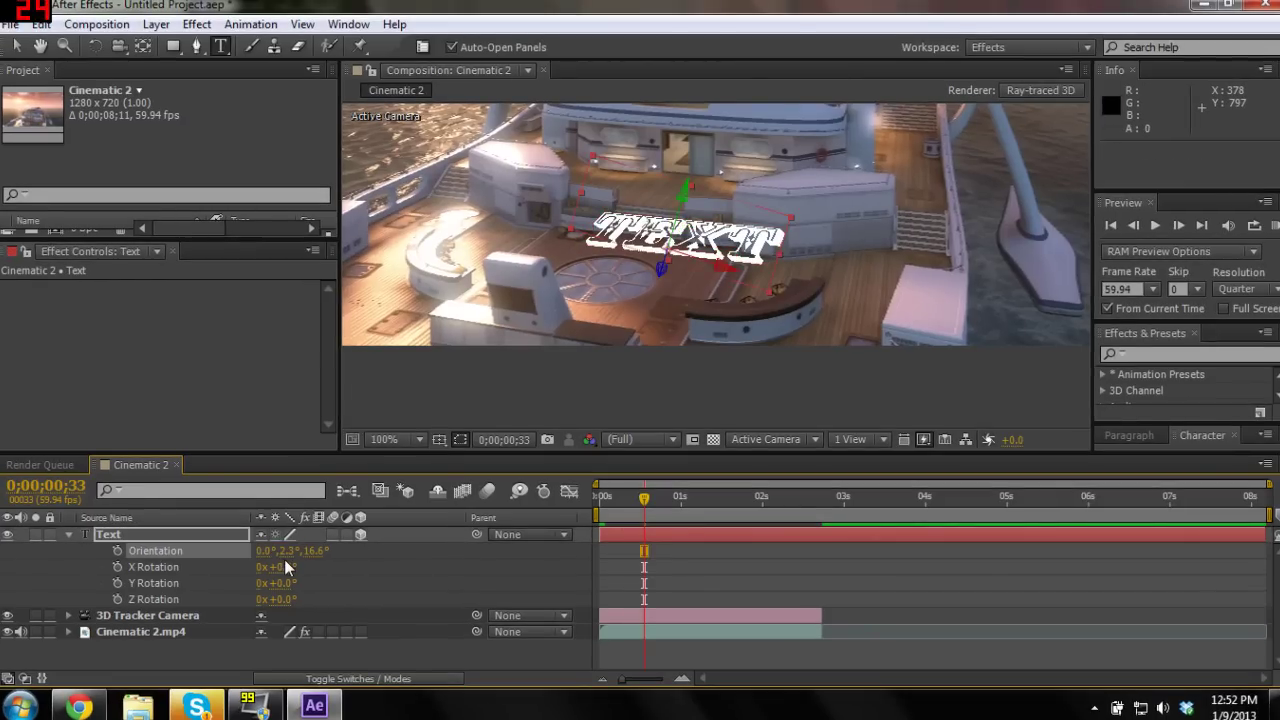
pyautogui.click(290, 550)
pyautogui.write('0')
pyautogui.press('Return')
pyautogui.click(315, 550)
pyautogui.write('0')
pyautogui.press('Return')
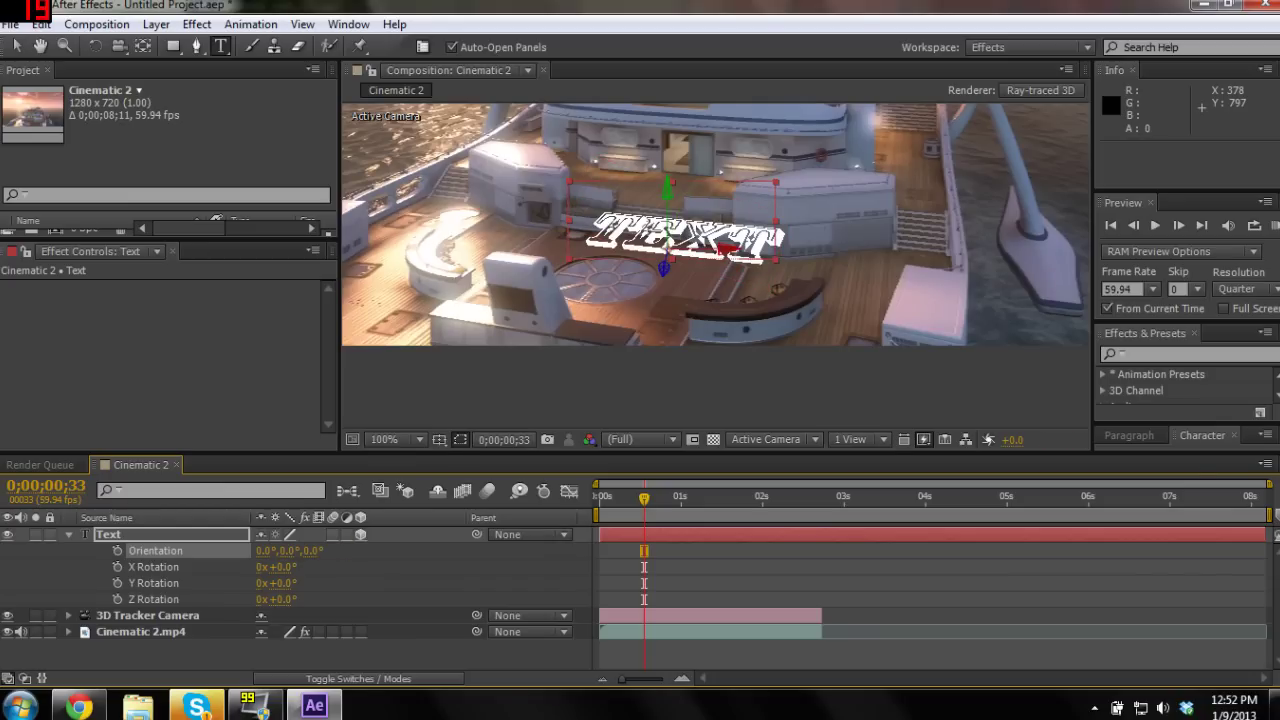
# Rotate the text 18° in X and 8° in Y, and raise it along its Y axis to position 449.5, 1866.0, 4249.4
pyautogui.moveTo(282, 567)
pyautogui.mouseDown()
pyautogui.moveTo(300, 567)
pyautogui.moveTo(287, 583)
pyautogui.mouseUp()
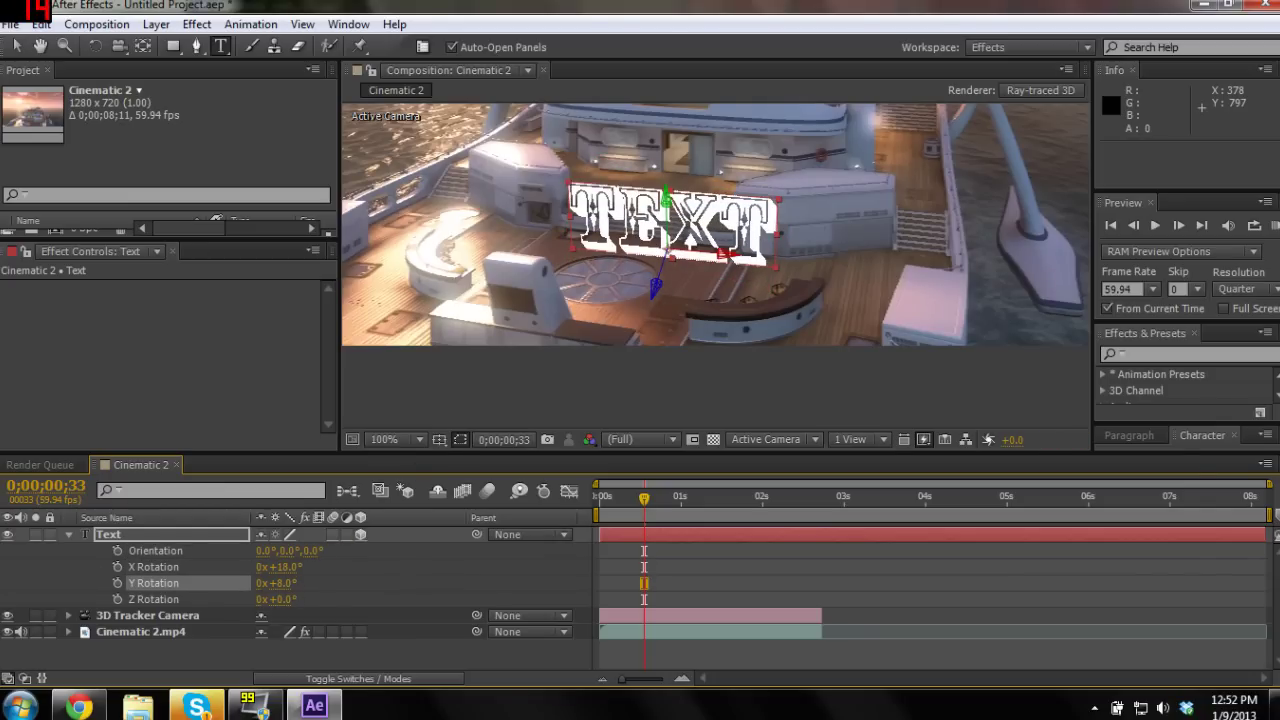
pyautogui.click(15, 48)
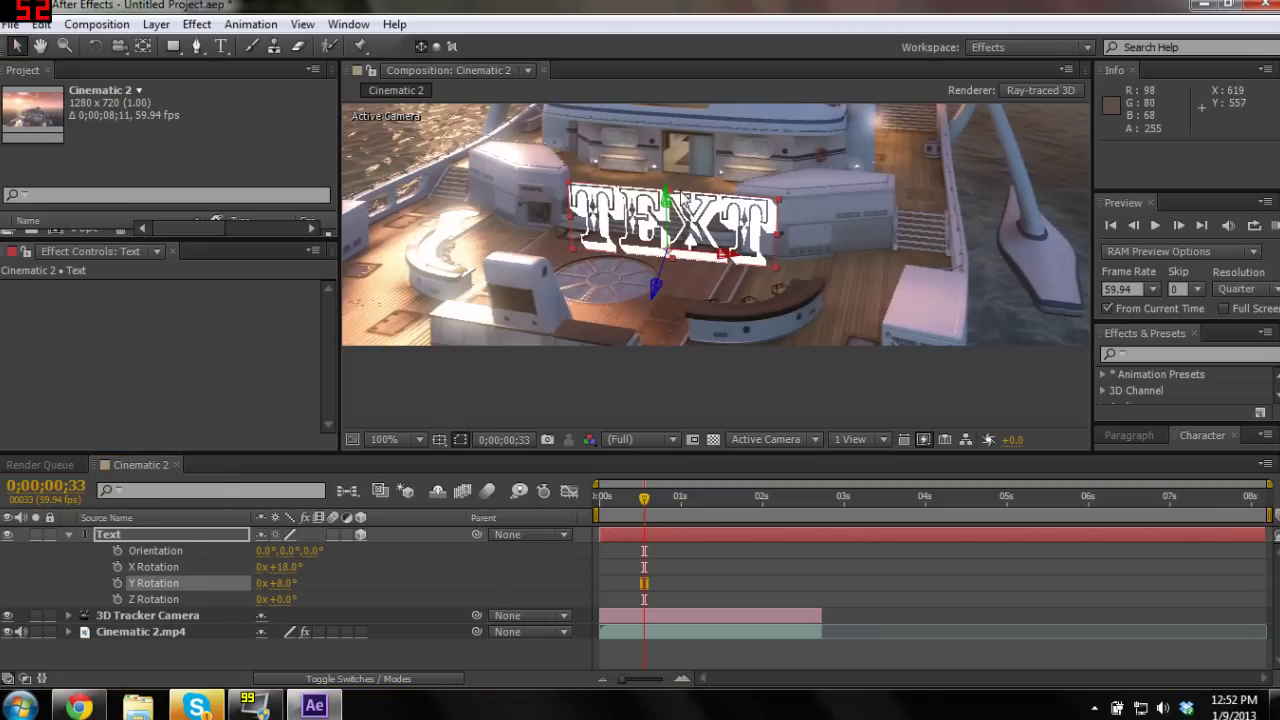
pyautogui.moveTo(668, 200); pyautogui.dragTo(666, 172)
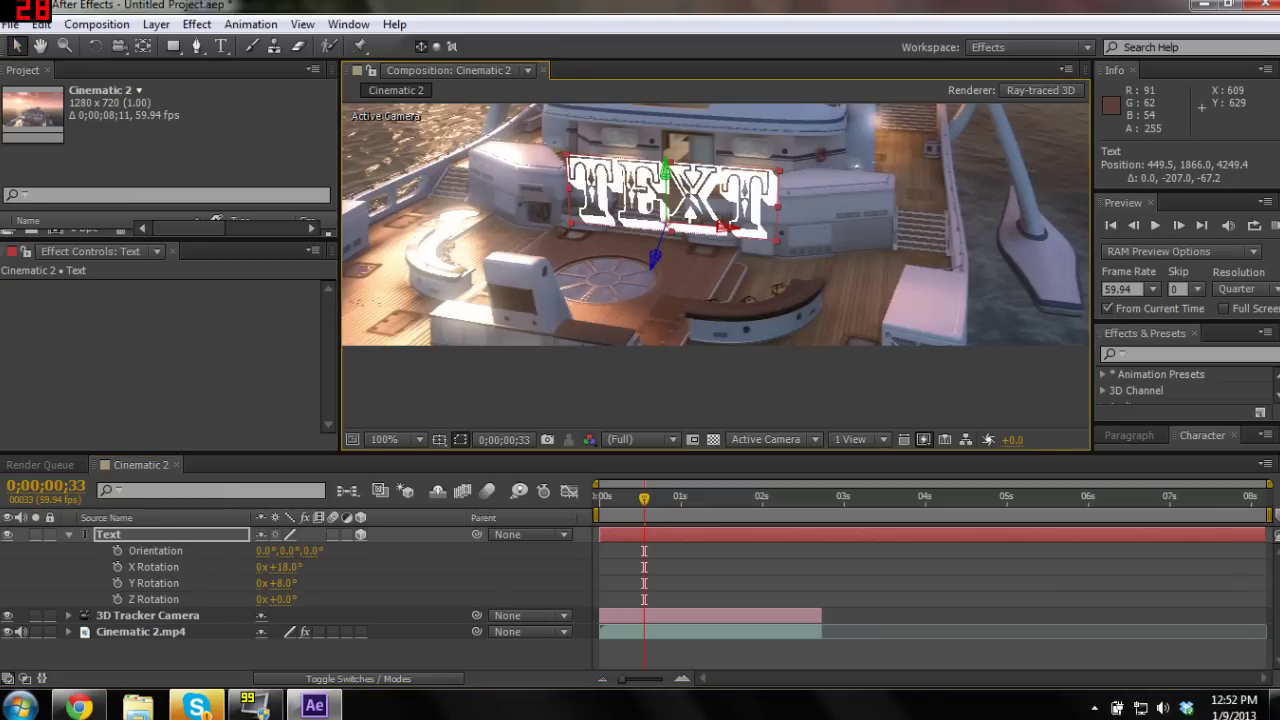
# Check the text at several frames, and at 0;00;02;11 move it forward along its Z axis to position 433.0, 1902.3, 4137.5
pyautogui.click(671, 505)
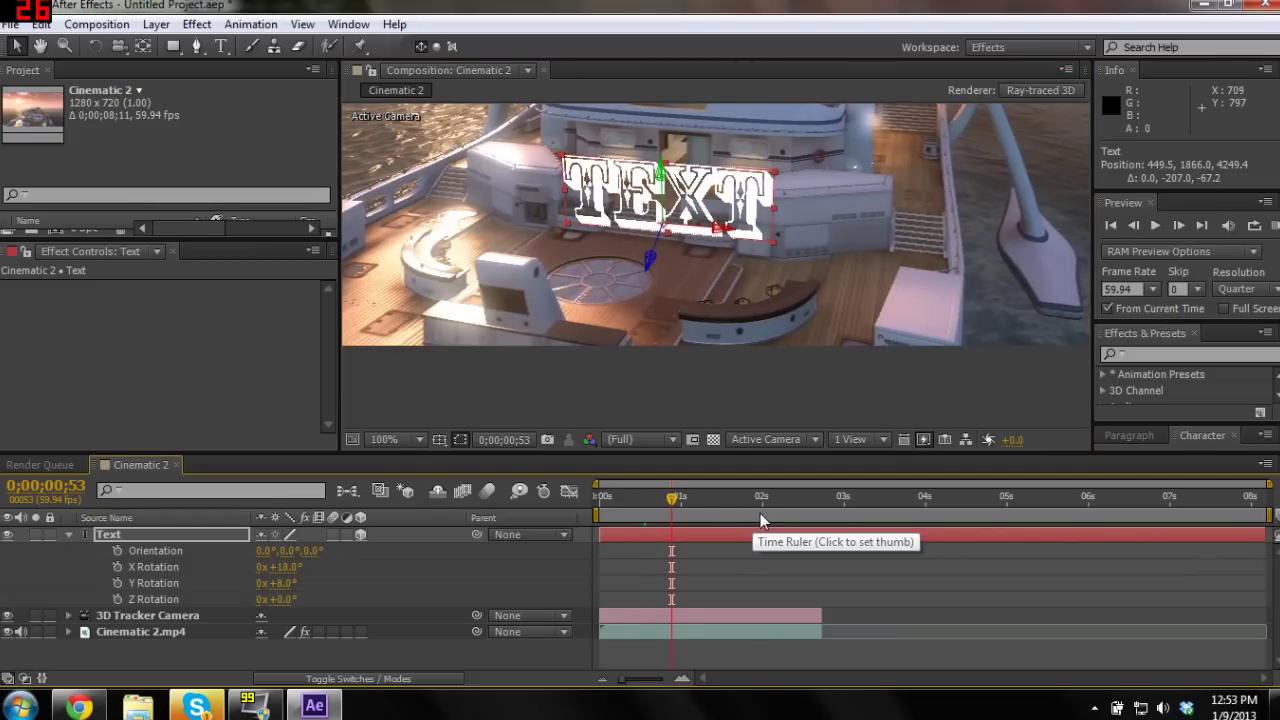
pyautogui.click(760, 496)
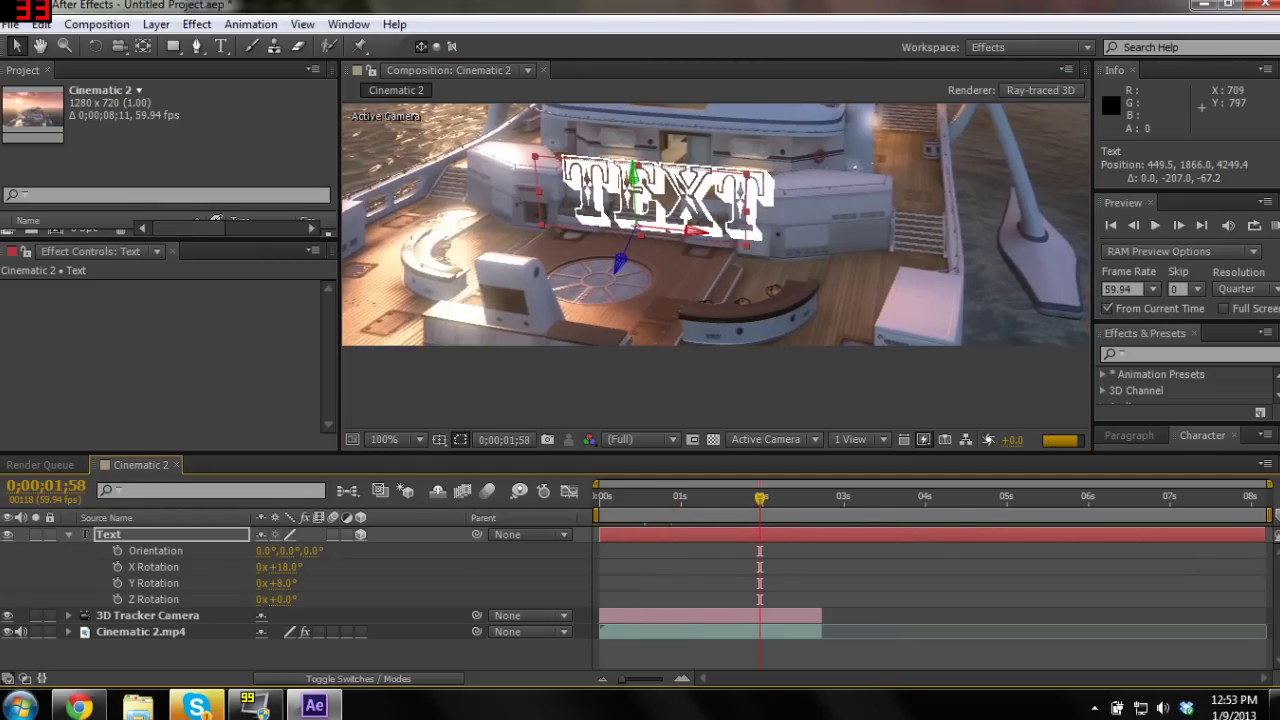
pyautogui.click(778, 496)
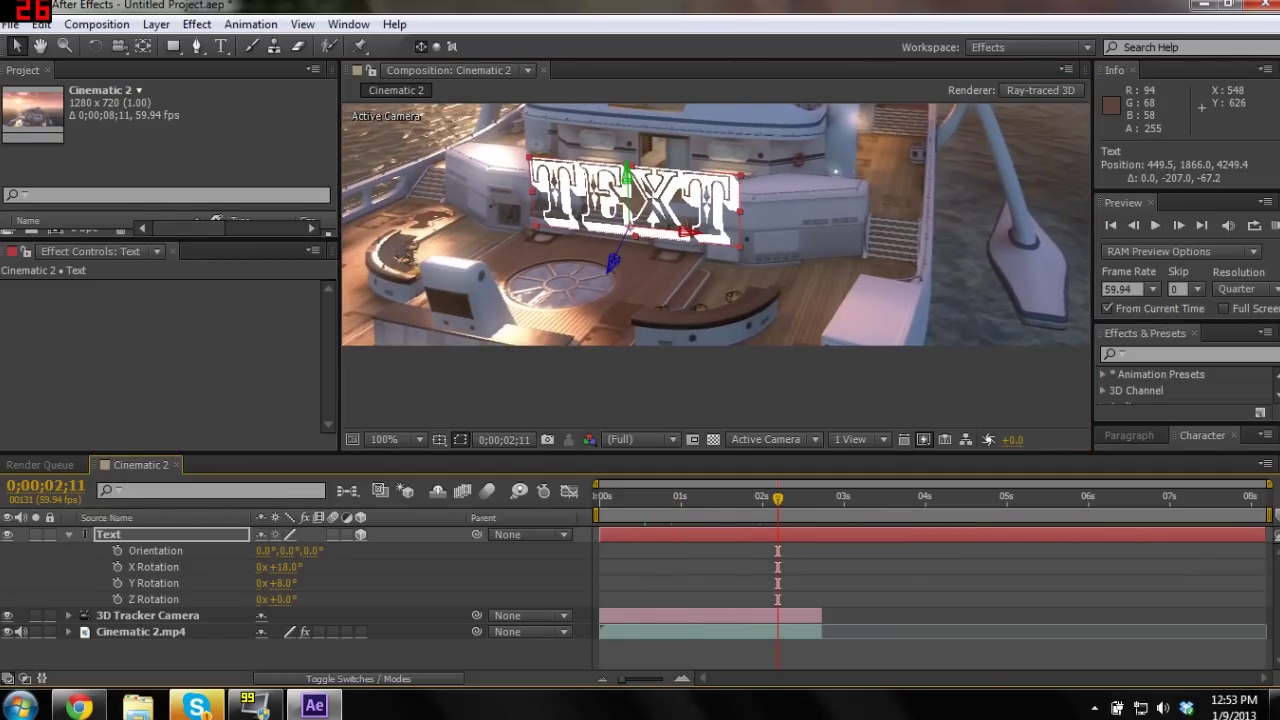
pyautogui.moveTo(612, 262); pyautogui.dragTo(605, 275)
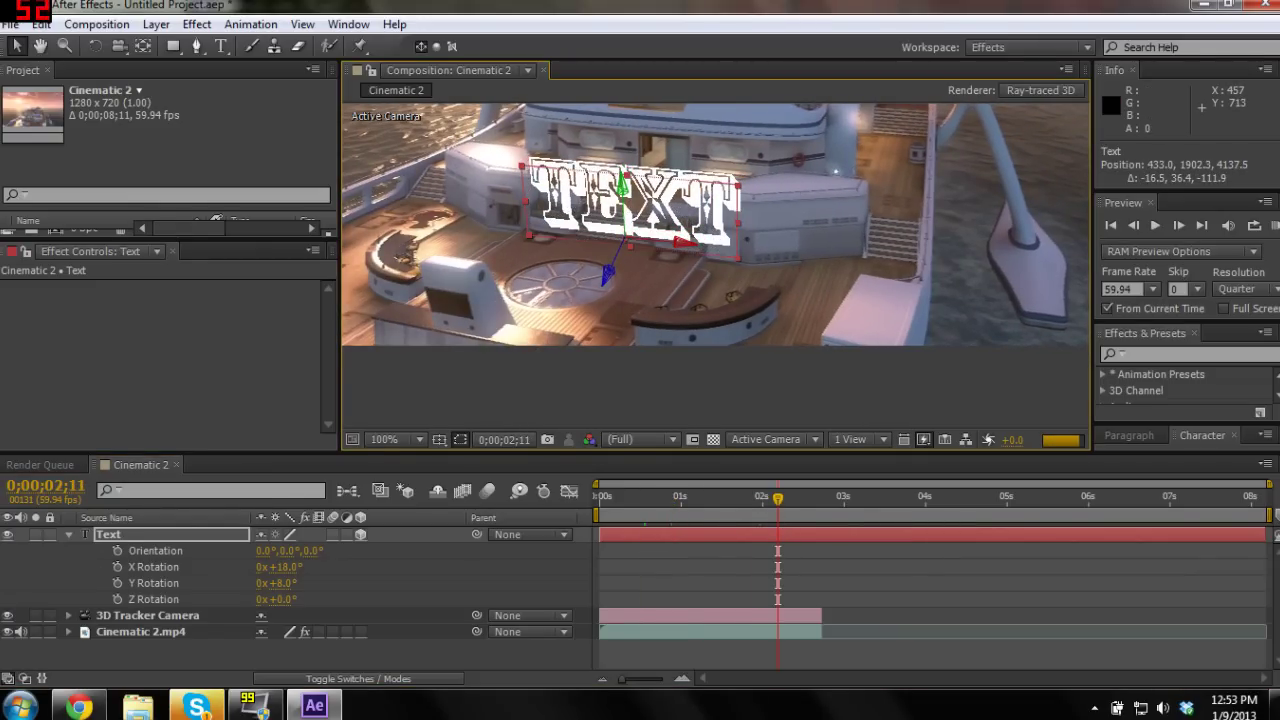
# Show the Cinematic 2.mp4 tracker points again and select four points along the yacht's upper deck to define a flat target
pyautogui.scroll(-2, 697, 177)
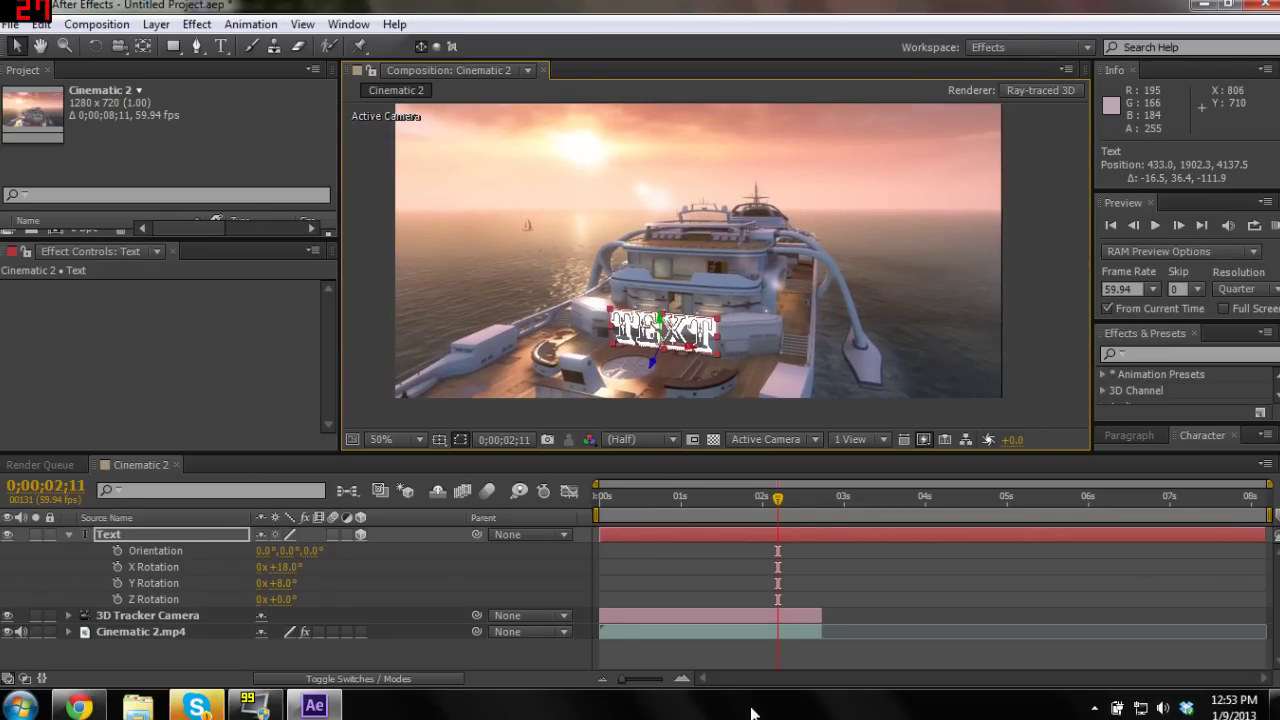
pyautogui.click(708, 631)
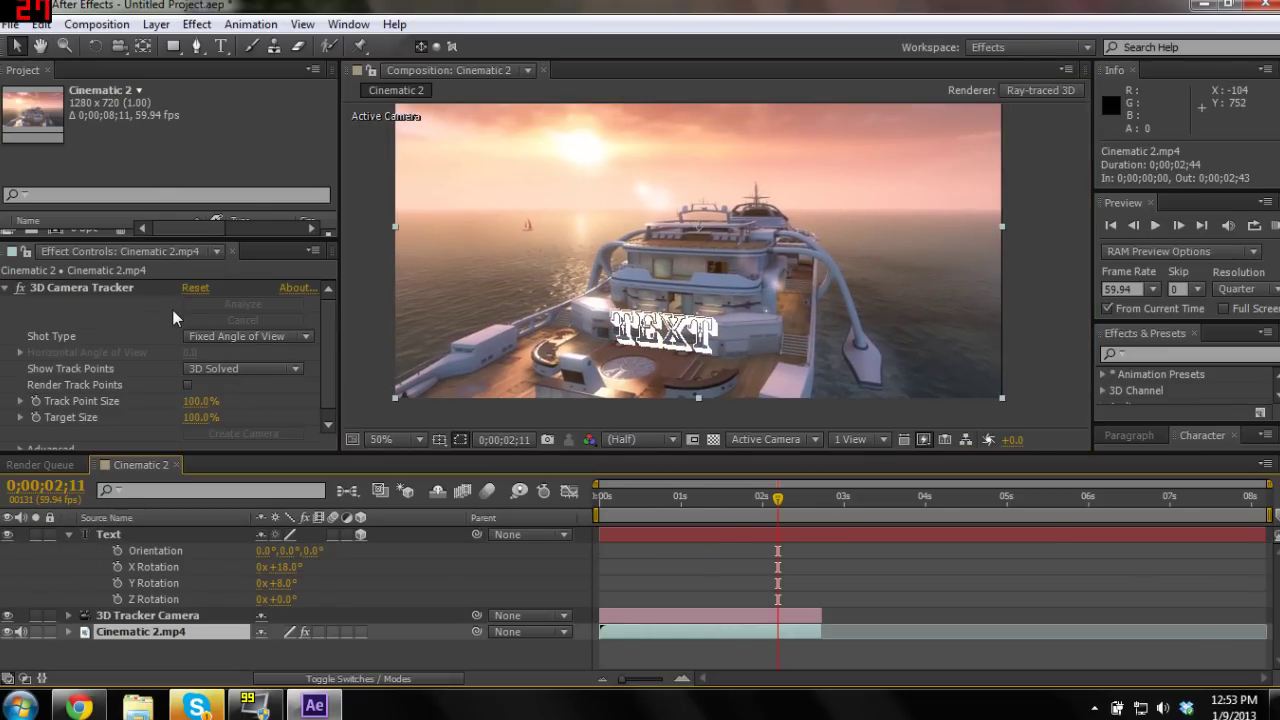
pyautogui.click(106, 292)
pyautogui.scroll(4, 714, 242)
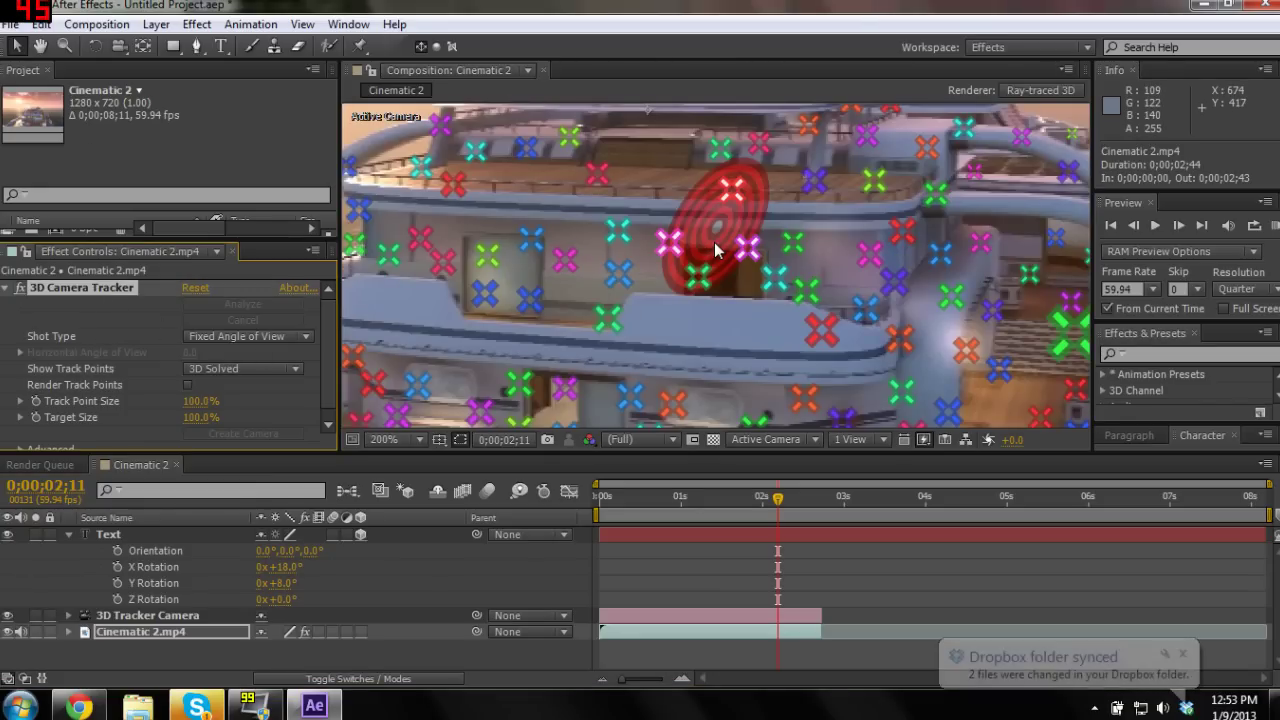
pyautogui.moveTo(724, 219); pyautogui.dragTo(748, 331)
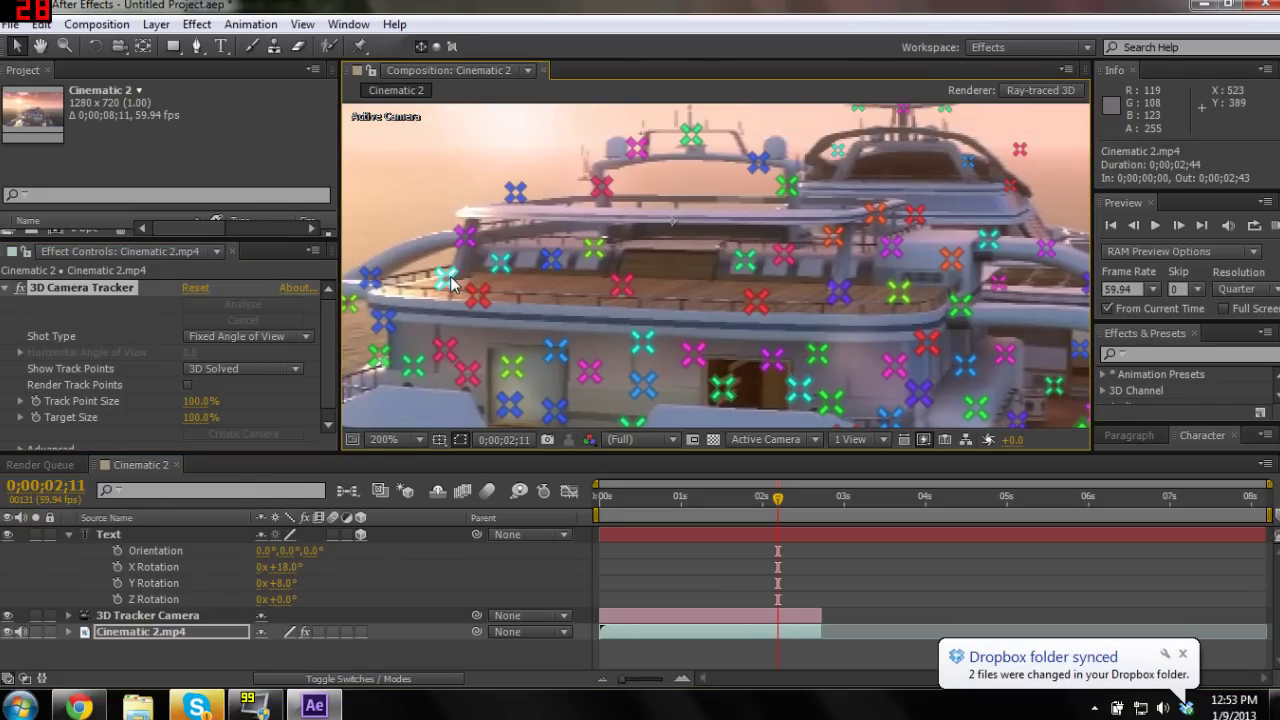
pyautogui.click(449, 282)
pyautogui.keyDown('shift'); pyautogui.click(898, 292); pyautogui.keyUp('shift')
pyautogui.keyDown('shift'); pyautogui.click(756, 304); pyautogui.keyUp('shift')
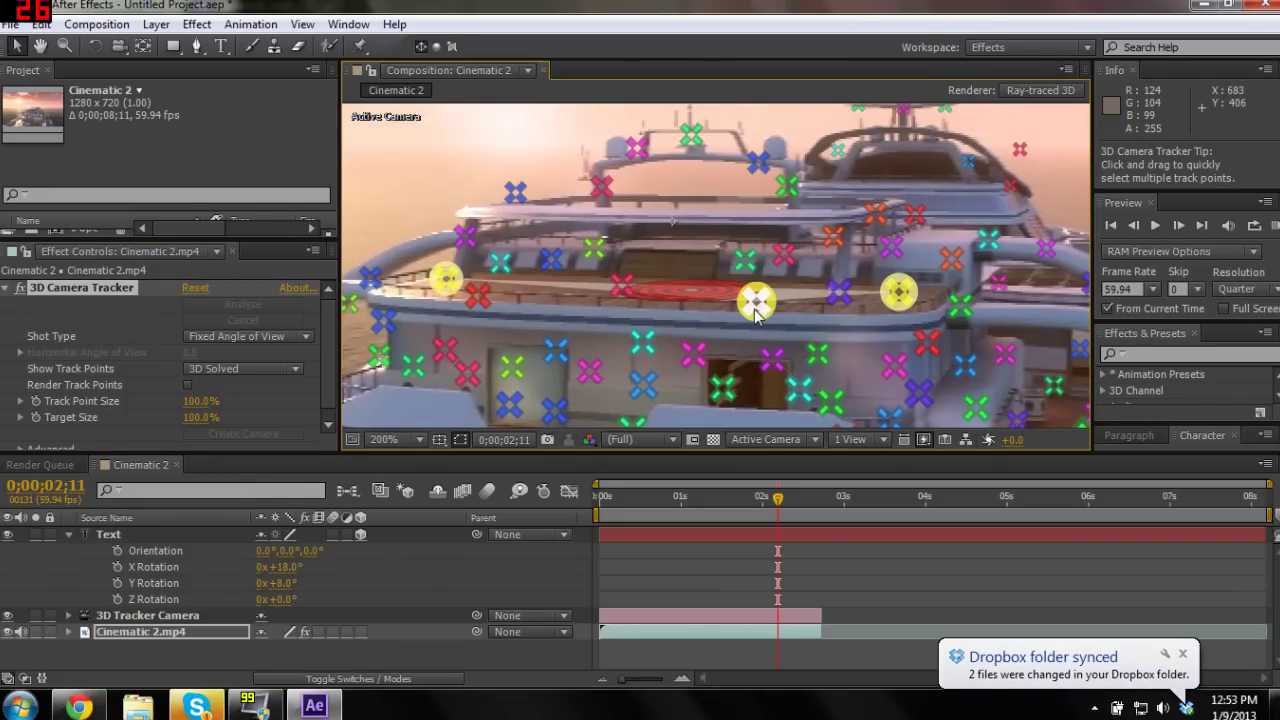
pyautogui.keyDown('shift'); pyautogui.click(478, 295); pyautogui.keyUp('shift')
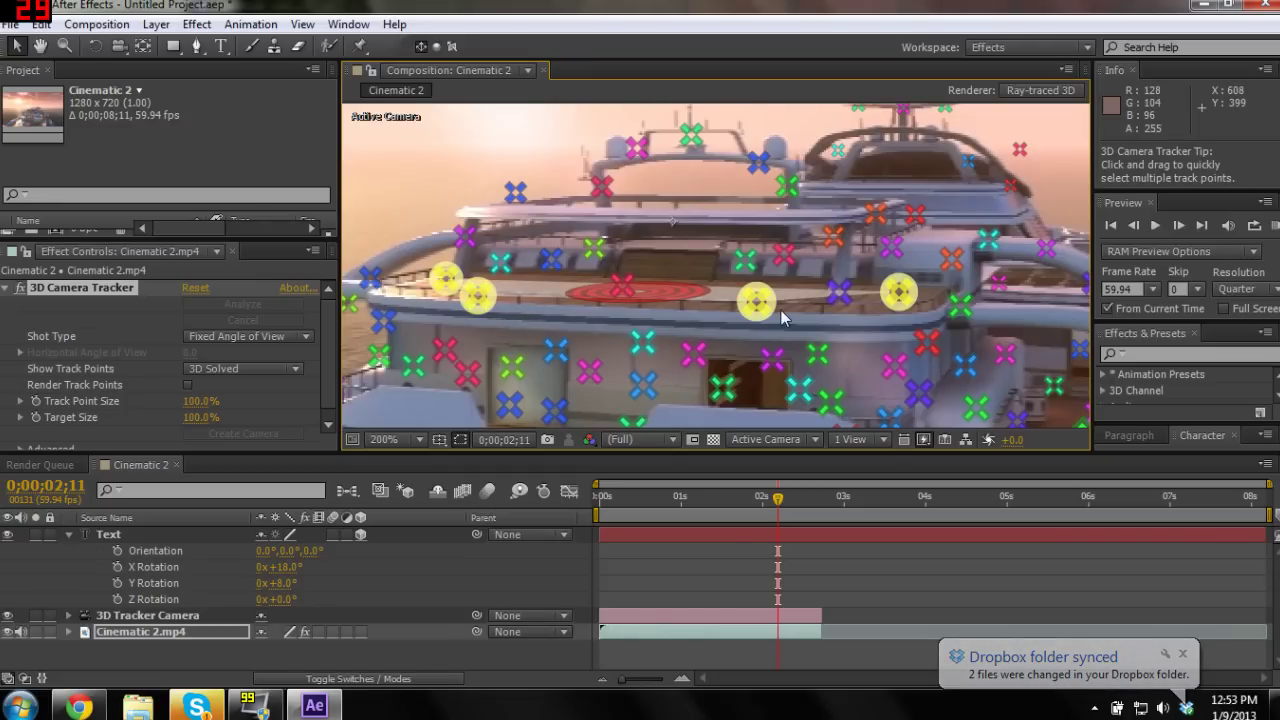
# Create a second text layer from the upper deck's selected track points and select that layer in the composition
pyautogui.rightClick(691, 294)
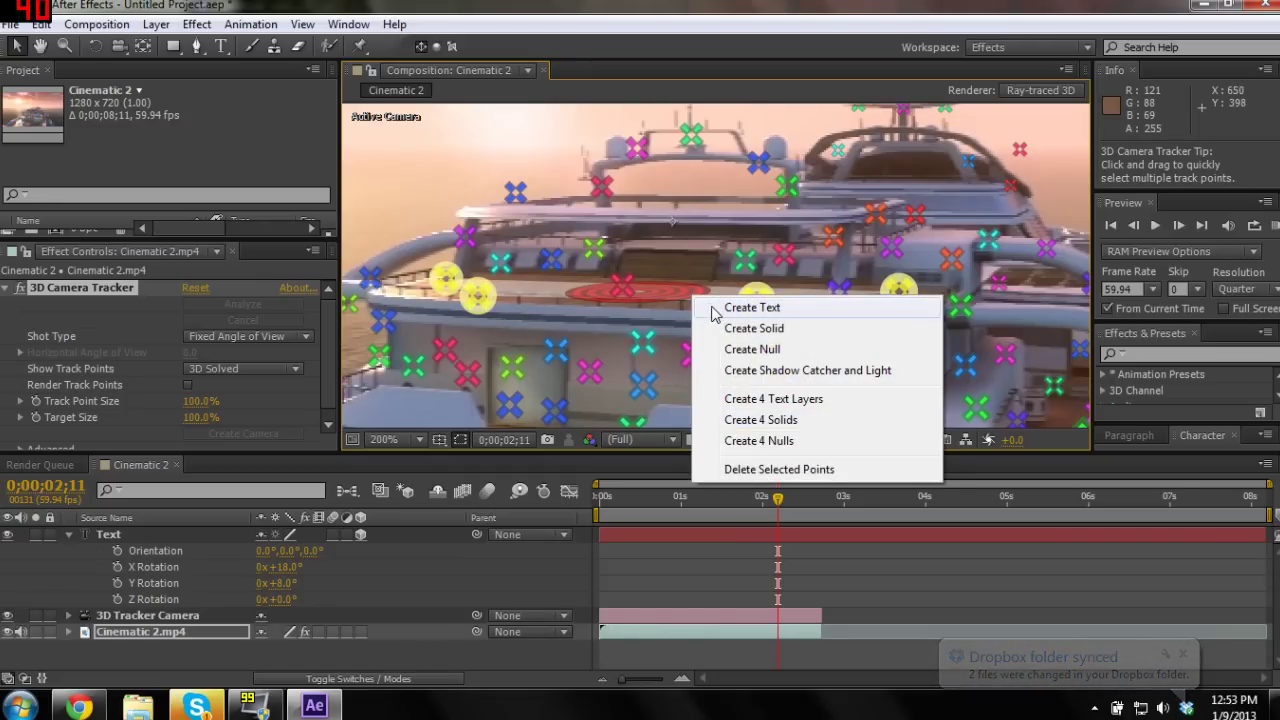
pyautogui.click(713, 312)
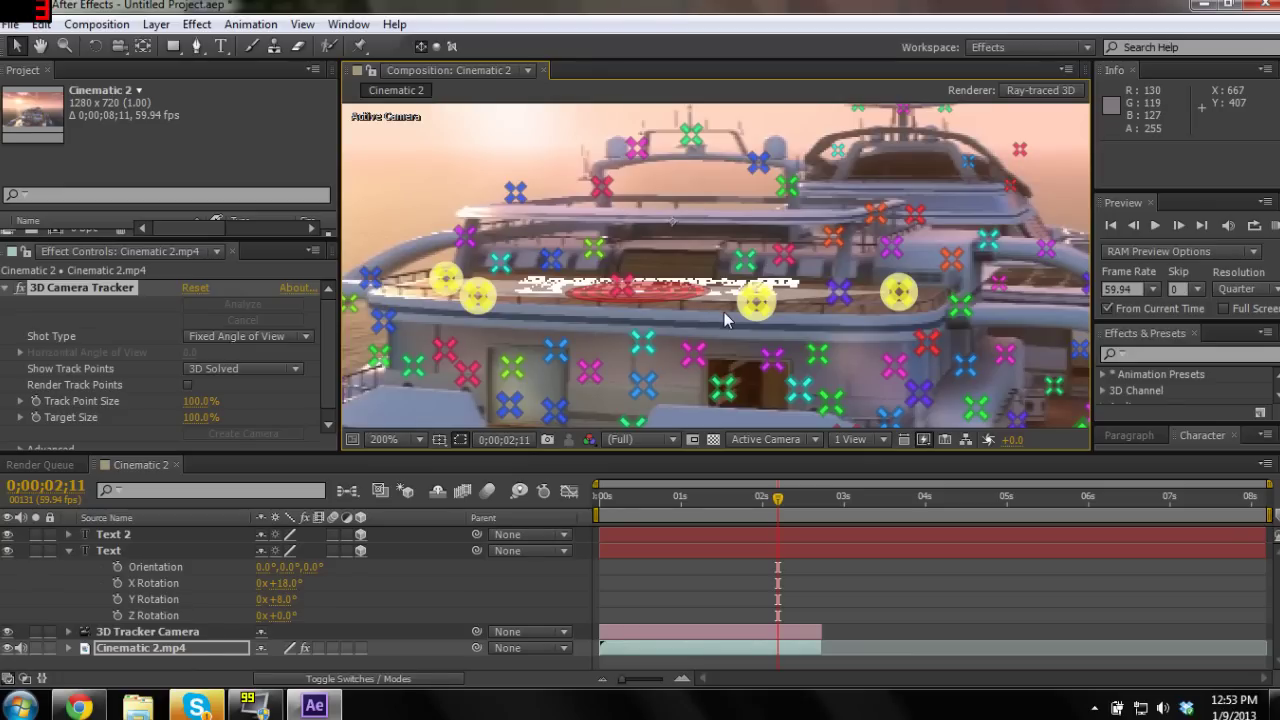
pyautogui.doubleClick(713, 283)
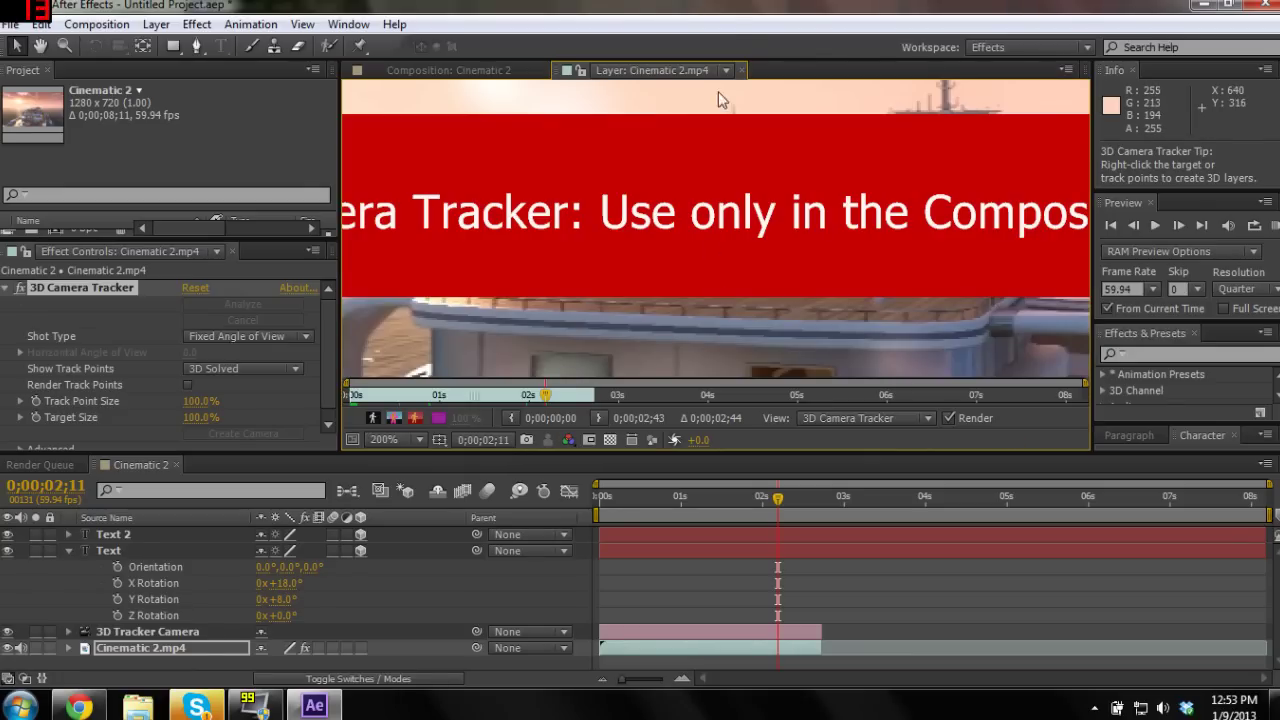
pyautogui.click(742, 70)
pyautogui.click(731, 536)
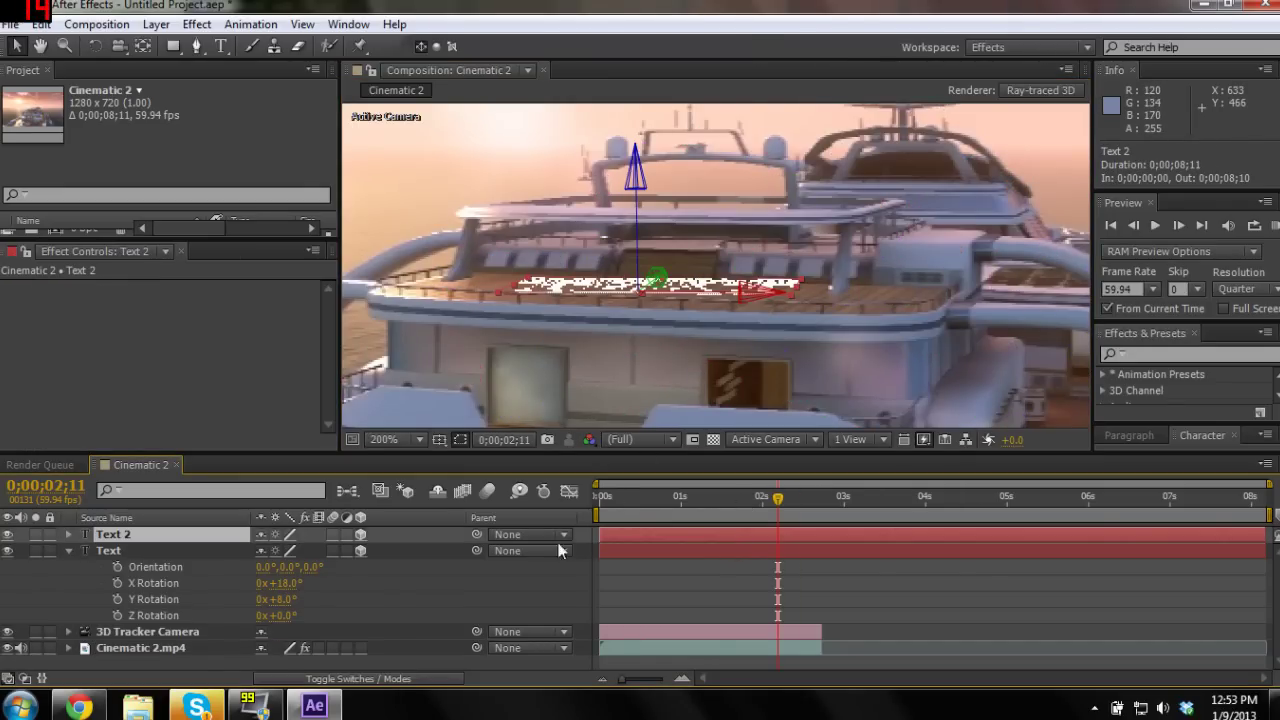
# Reveal the Text 2 layer's rotation properties and set its orientation to 0.0°, 18.0°, 0.0° to stand the text upright
pyautogui.press('r')
pyautogui.click(268, 550)
pyautogui.write('0')
pyautogui.press('Return')
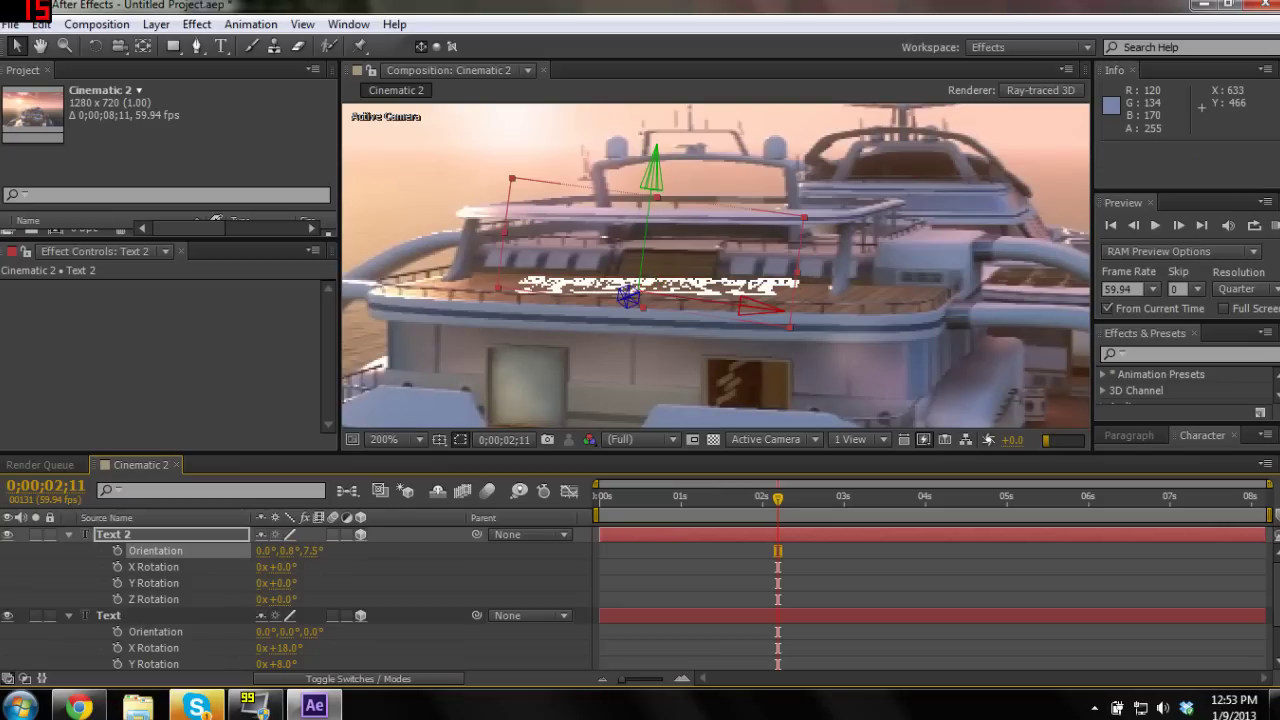
pyautogui.click(296, 550)
pyautogui.write('0')
pyautogui.press('Return')
pyautogui.click(312, 551)
pyautogui.write('0')
pyautogui.press('Return')
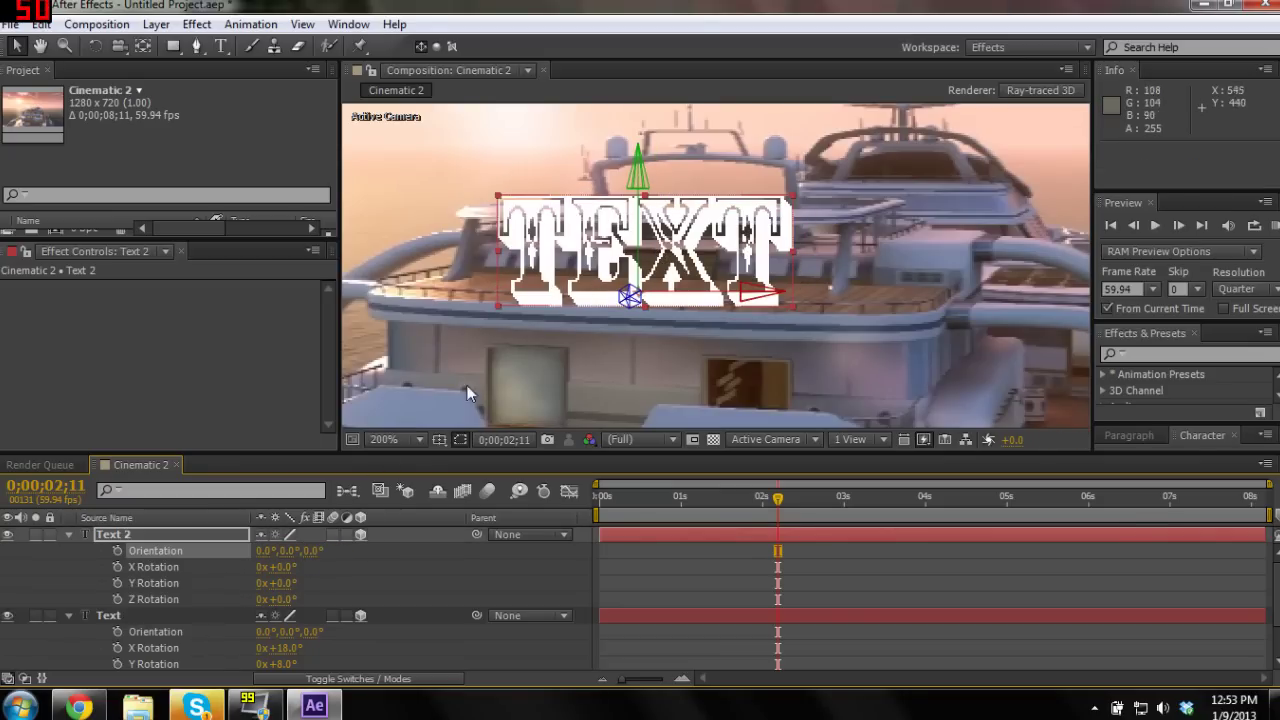
pyautogui.moveTo(273, 551); pyautogui.dragTo(280, 551)
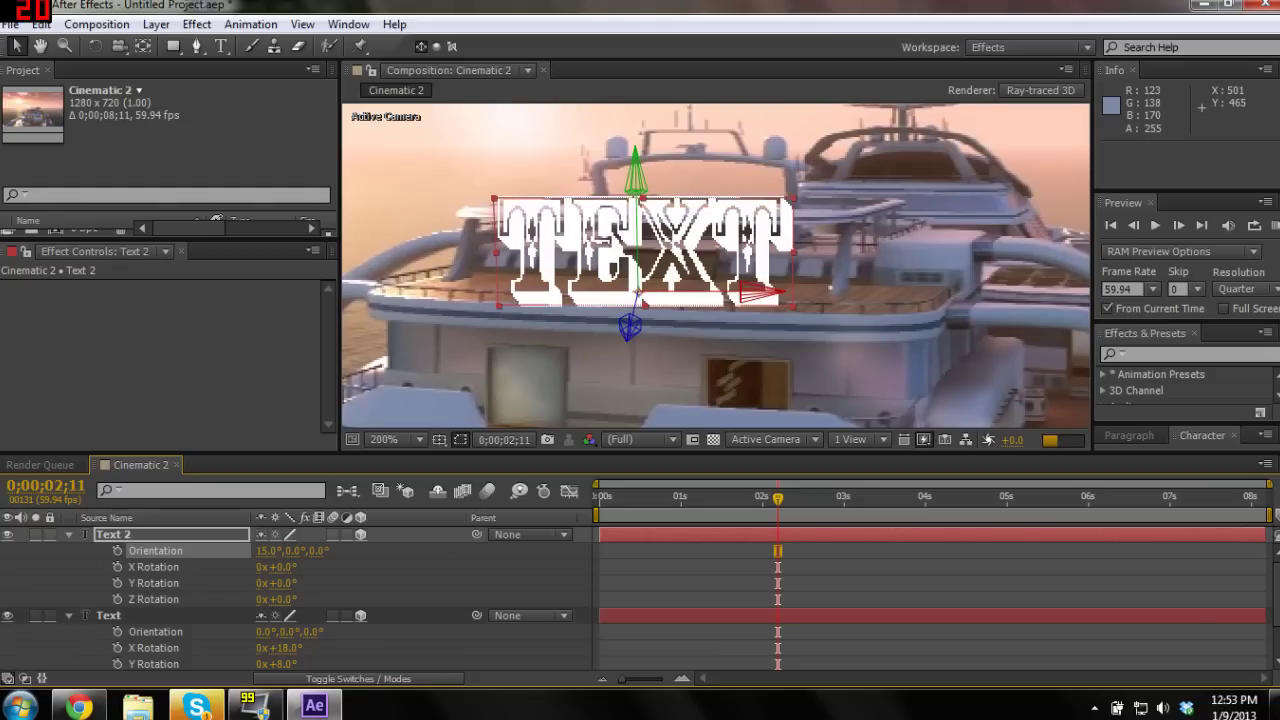
pyautogui.hotkey('ctrl', 'z')
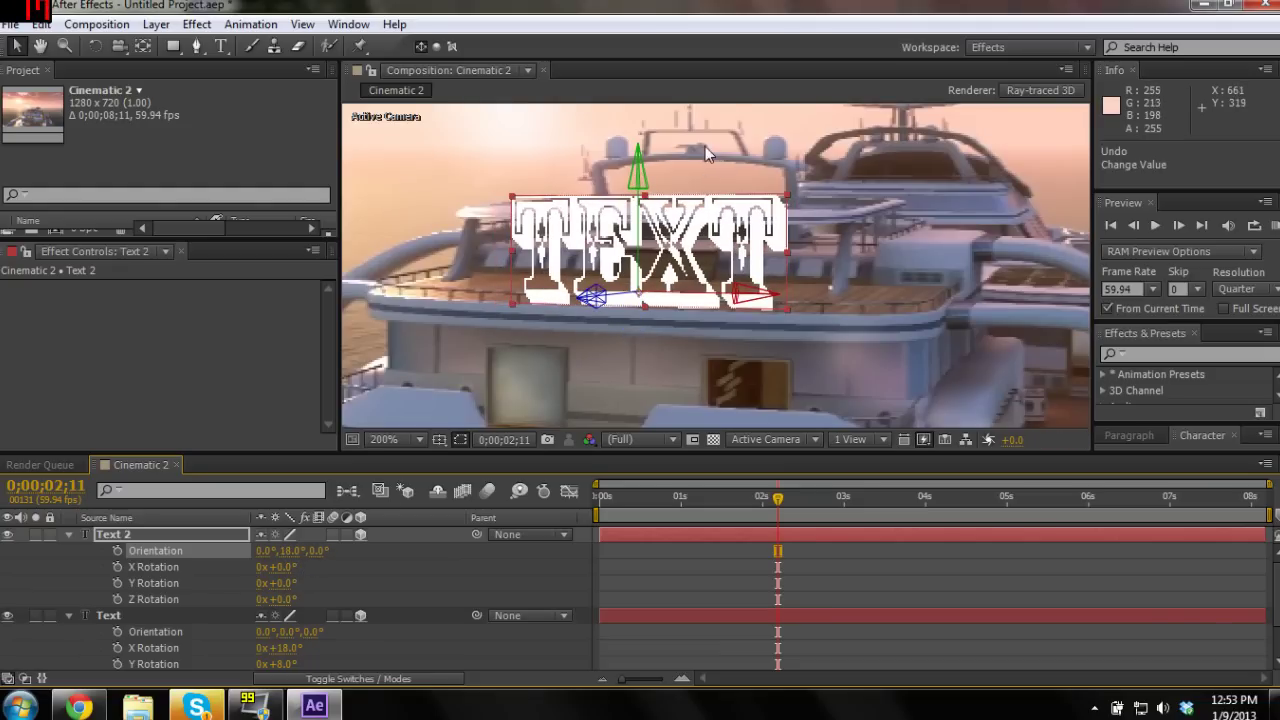
# Raise Text 2 along its Y axis and bring it forward along its Z axis to position 632.5, 442.5, 6337.9
pyautogui.moveTo(648, 176); pyautogui.dragTo(650, 48)
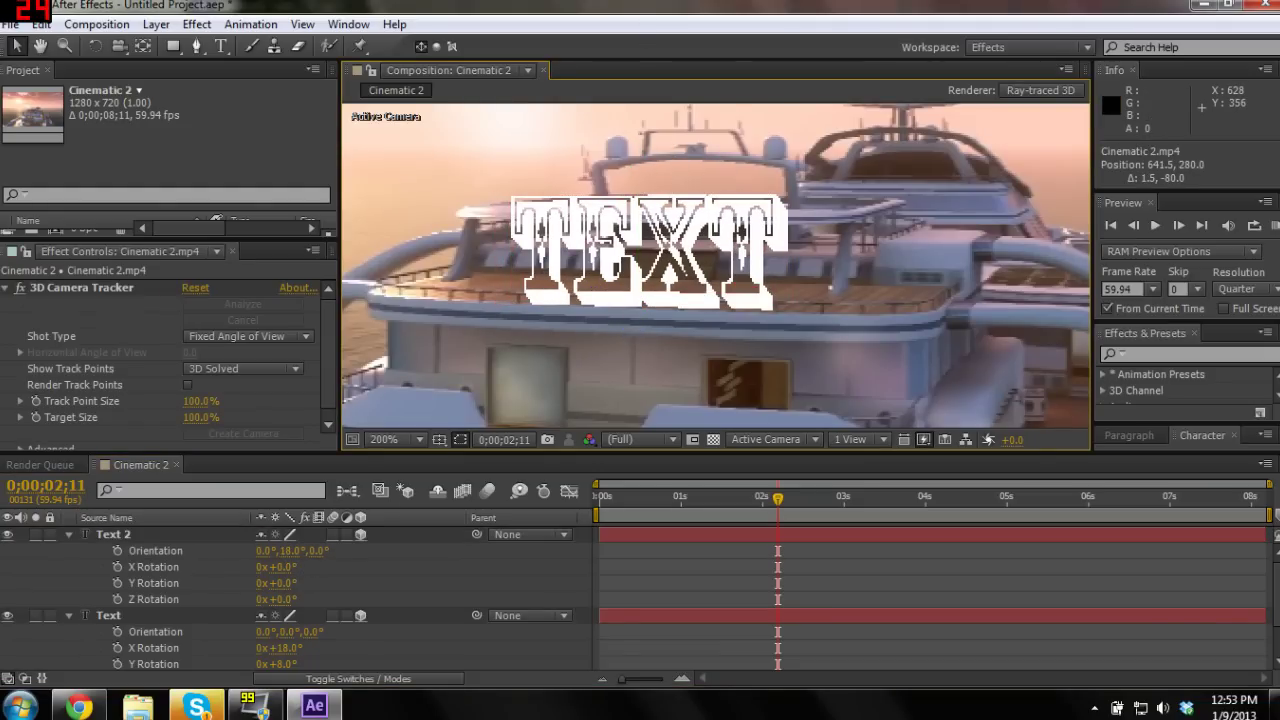
pyautogui.hotkey('ctrl', 'z')
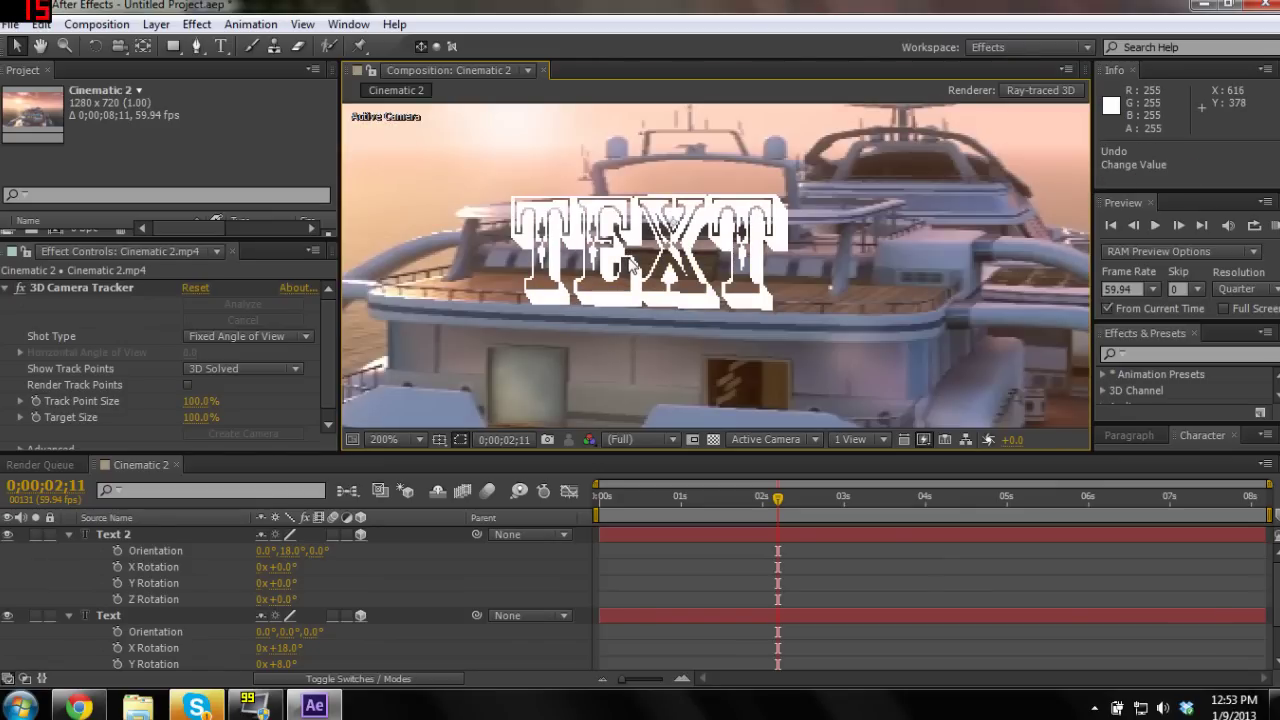
pyautogui.click(667, 538)
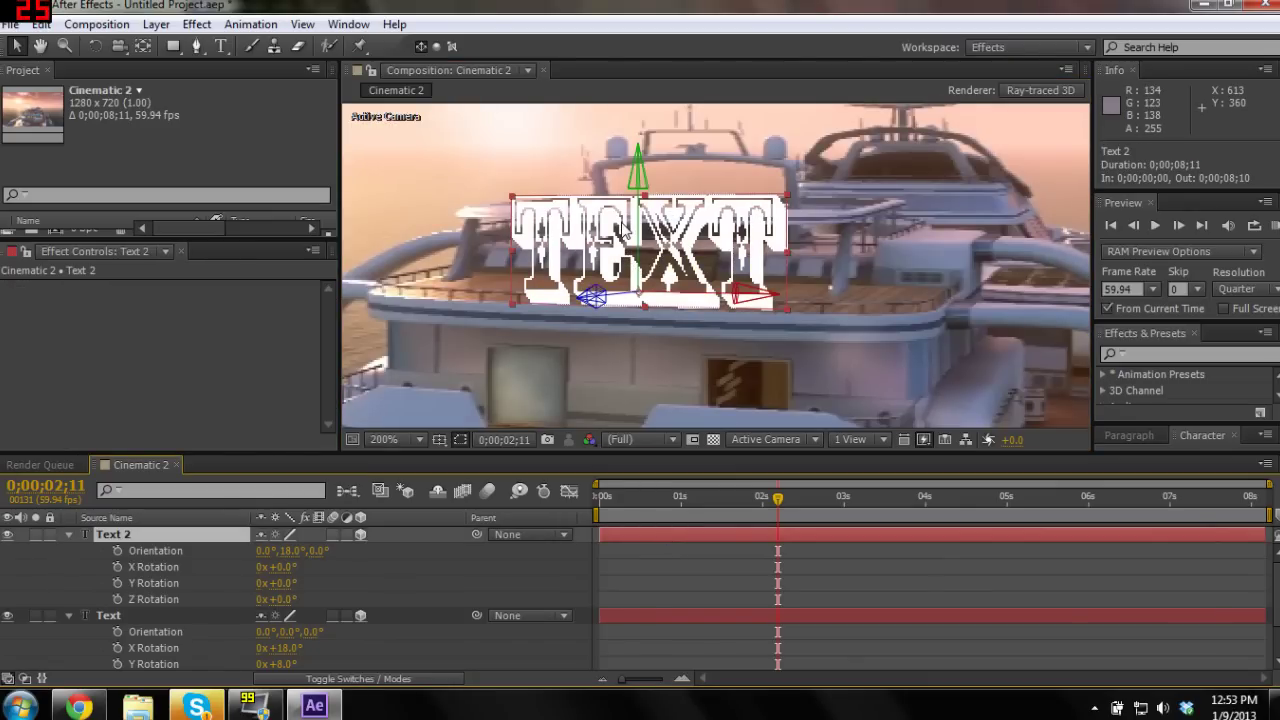
pyautogui.scroll(-2, 622, 228)
pyautogui.moveTo(677, 219); pyautogui.dragTo(677, 188)
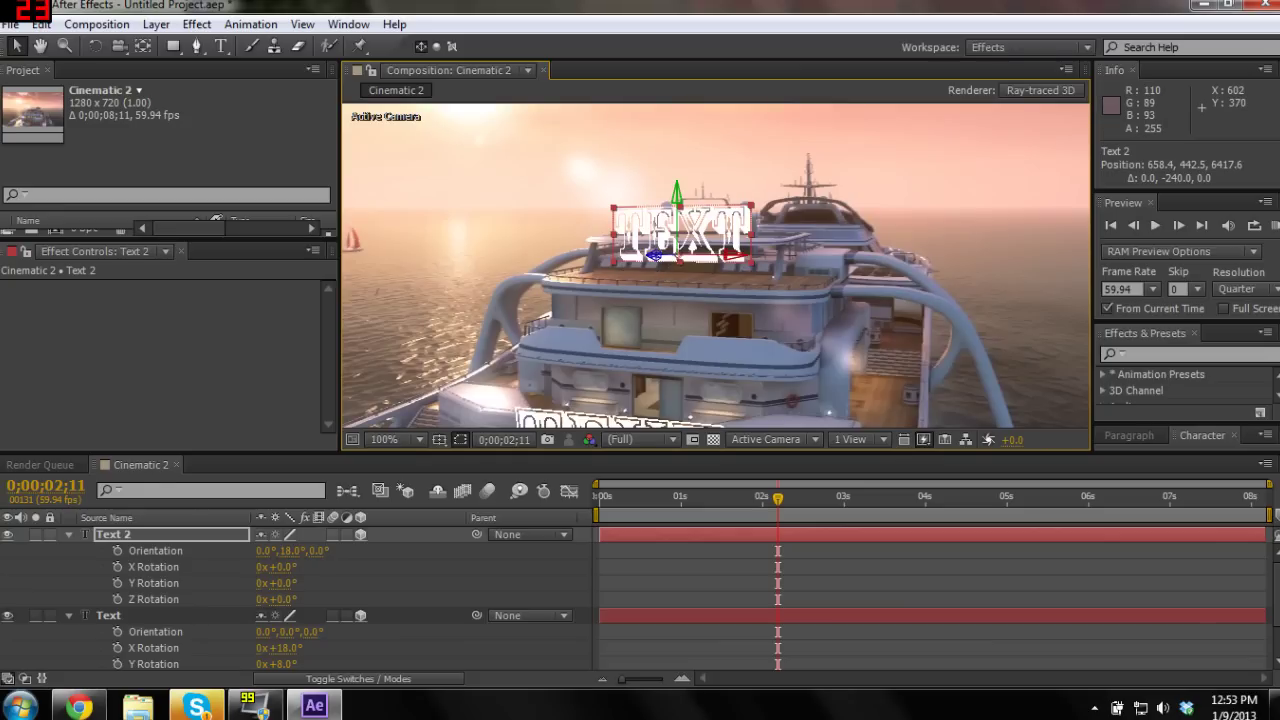
pyautogui.moveTo(656, 260); pyautogui.dragTo(574, 260)
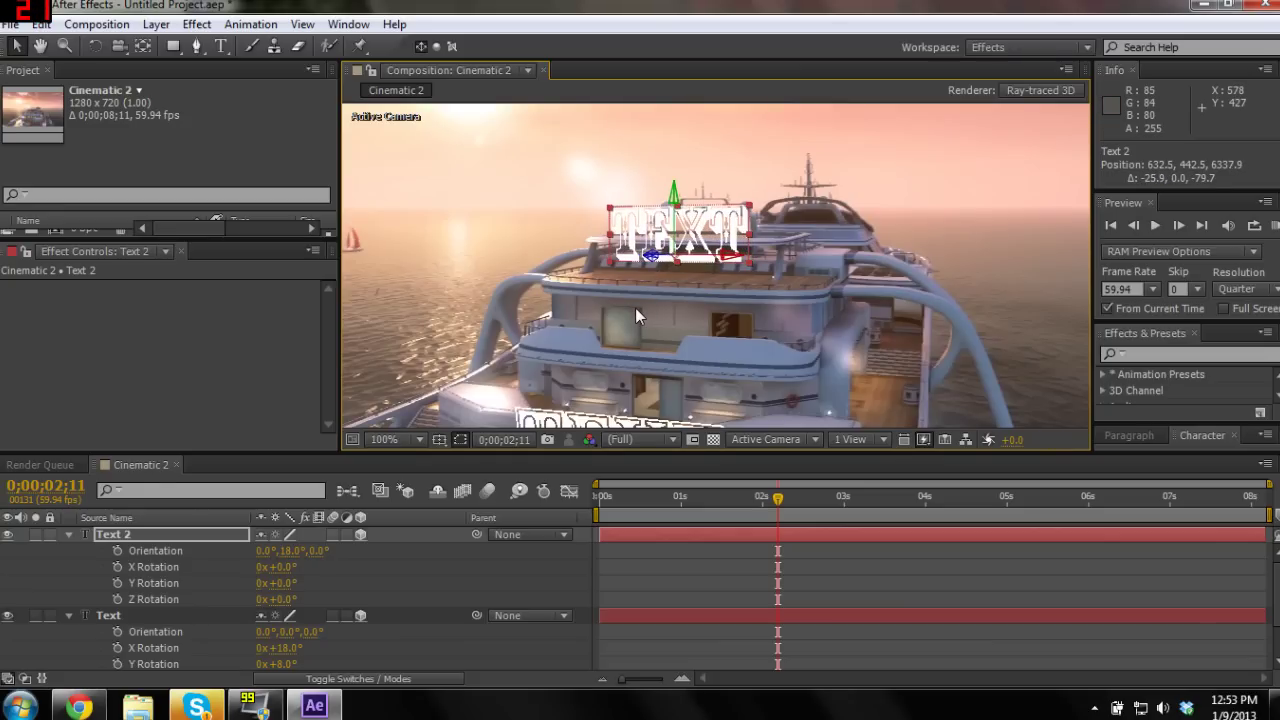
# Fit the composition view up to 100%, collapse the properties of both text layers, and deselect all layers
pyautogui.click(403, 439)
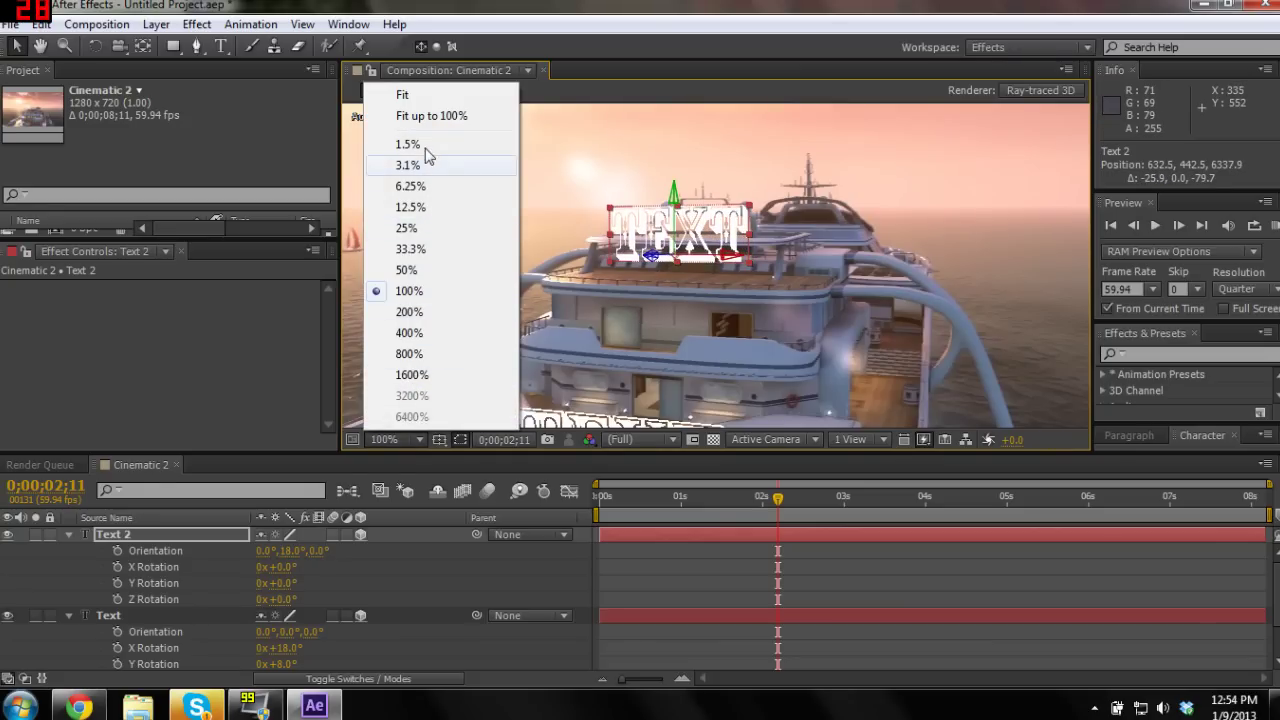
pyautogui.click(431, 116)
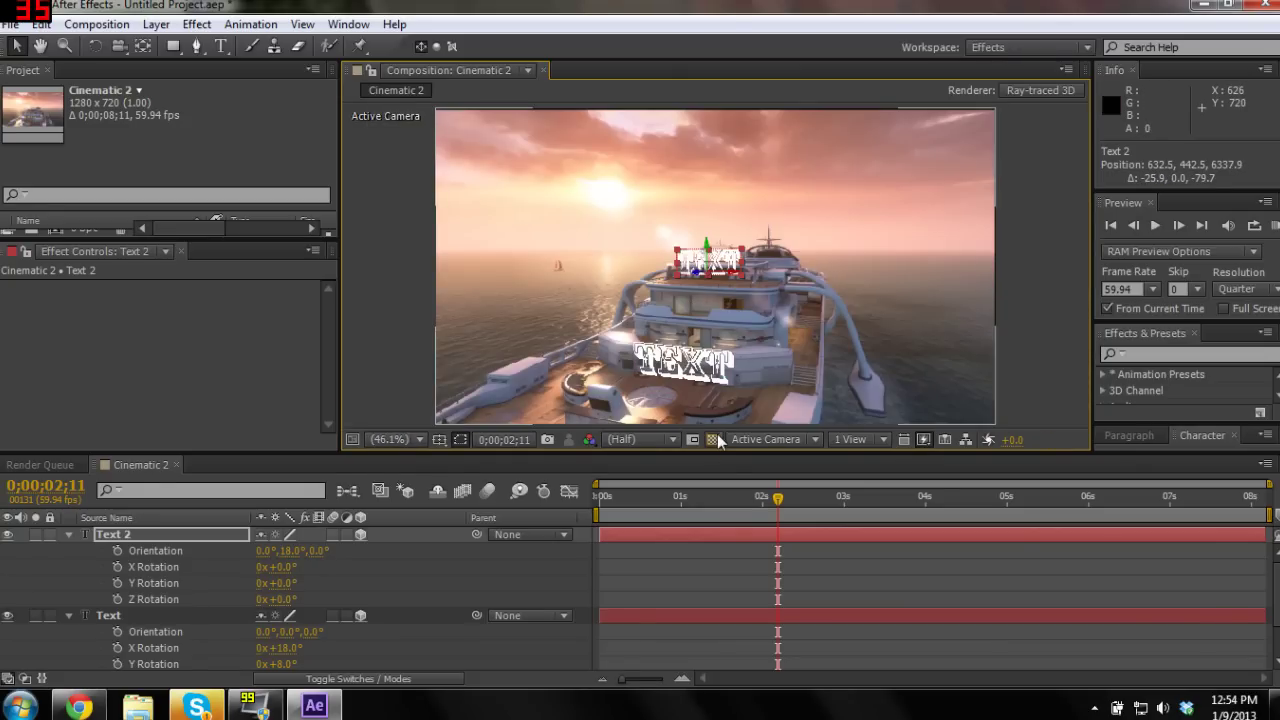
pyautogui.click(784, 376)
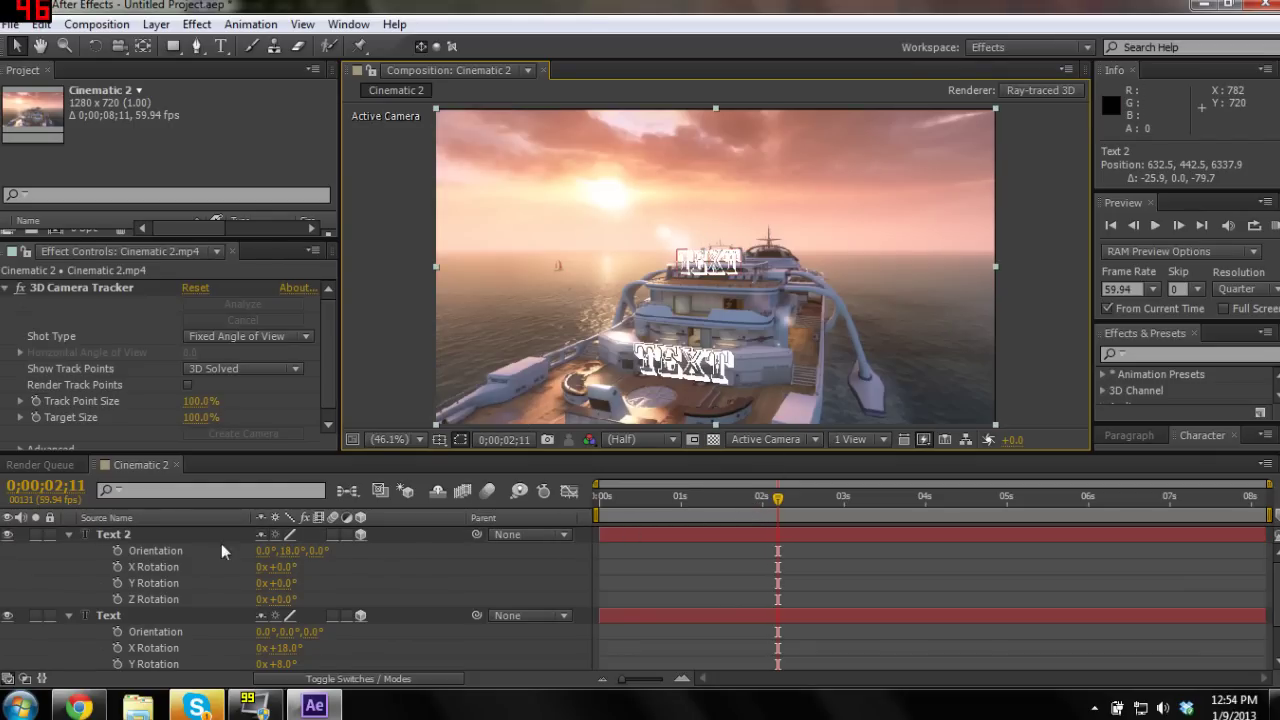
pyautogui.click(68, 534)
pyautogui.click(69, 552)
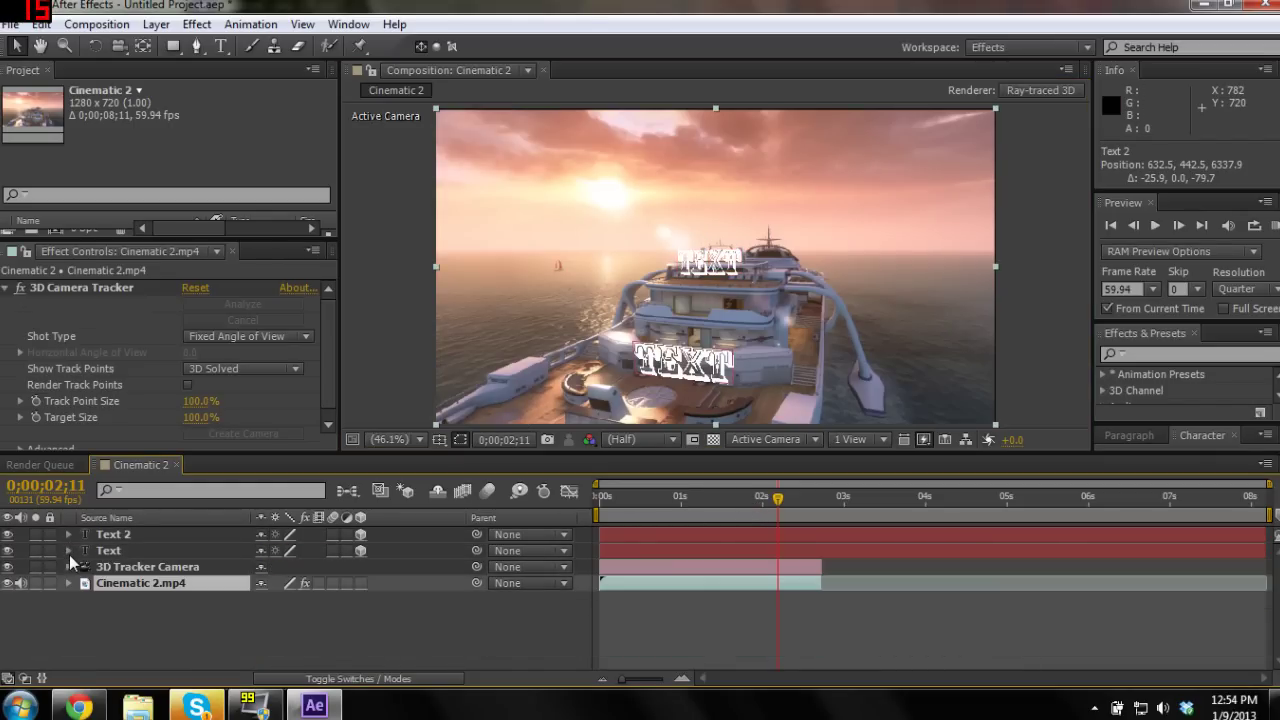
pyautogui.click(700, 651)
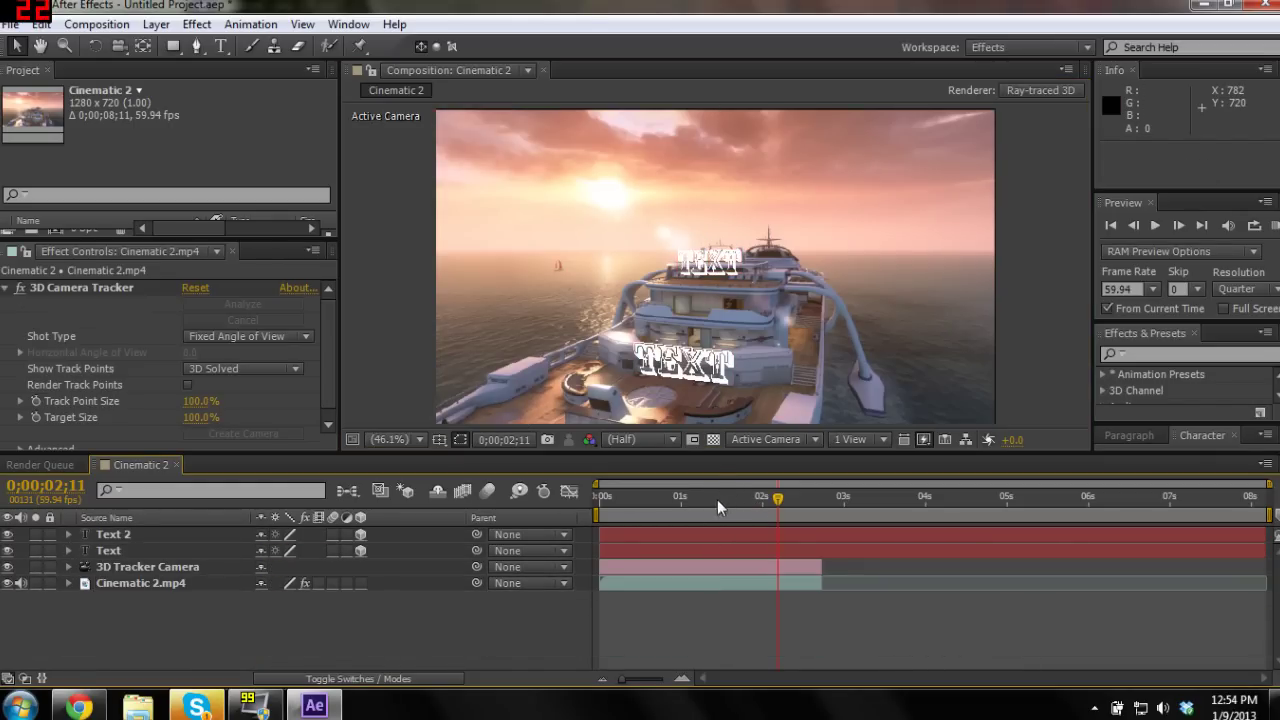
# RAM-preview the composition from its first frame to check both texts, and stop with the current time at 0;00;00;47
pyautogui.press('Home')
pyautogui.press('KP_0')
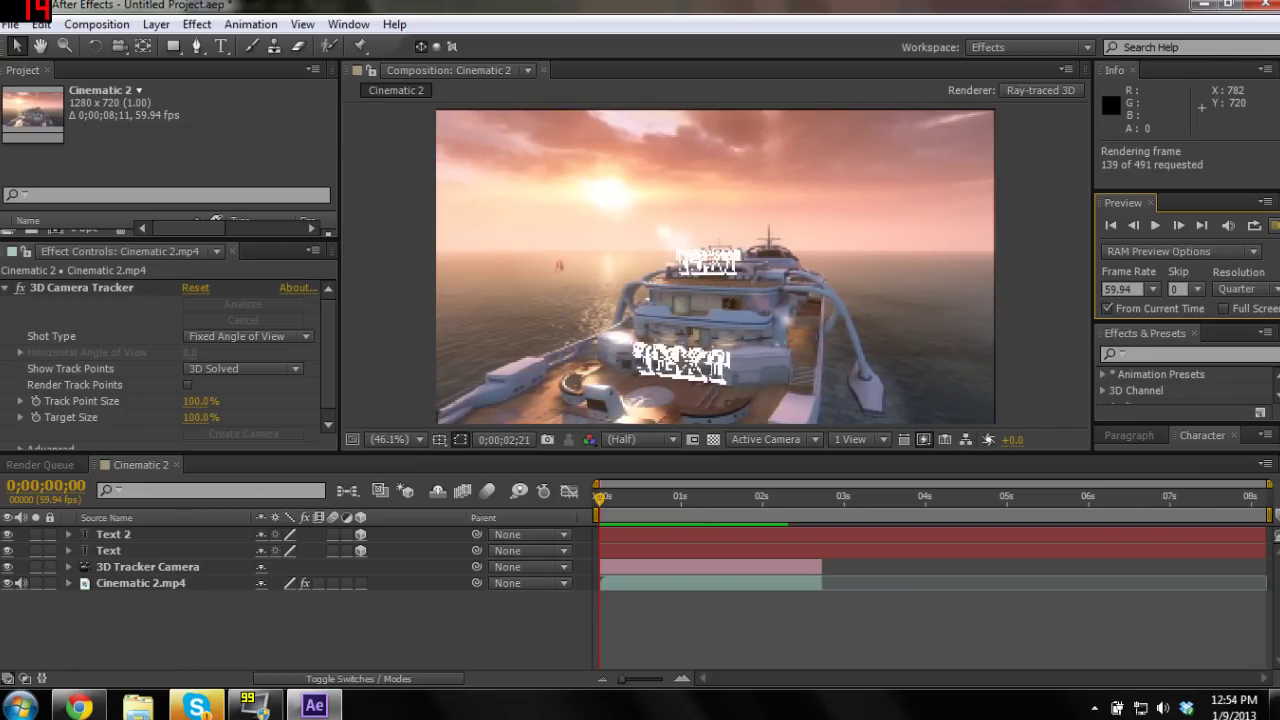
pyautogui.press('space')
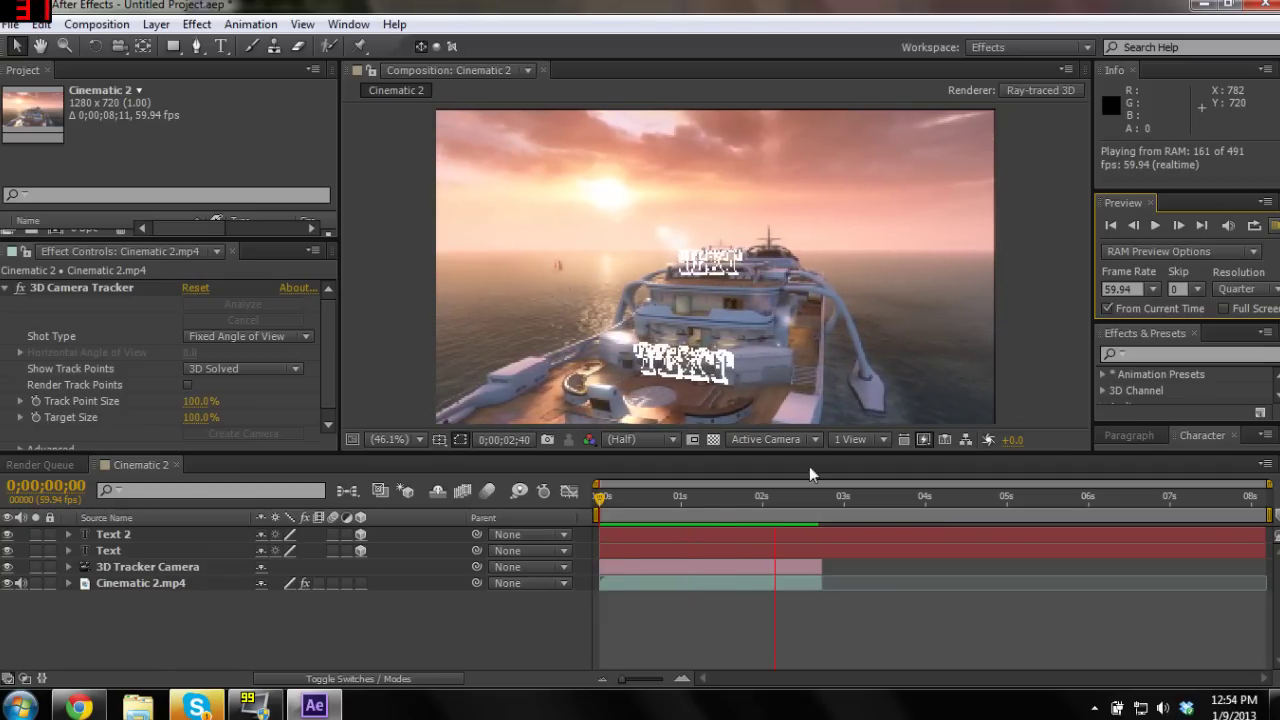
pyautogui.click(705, 520)
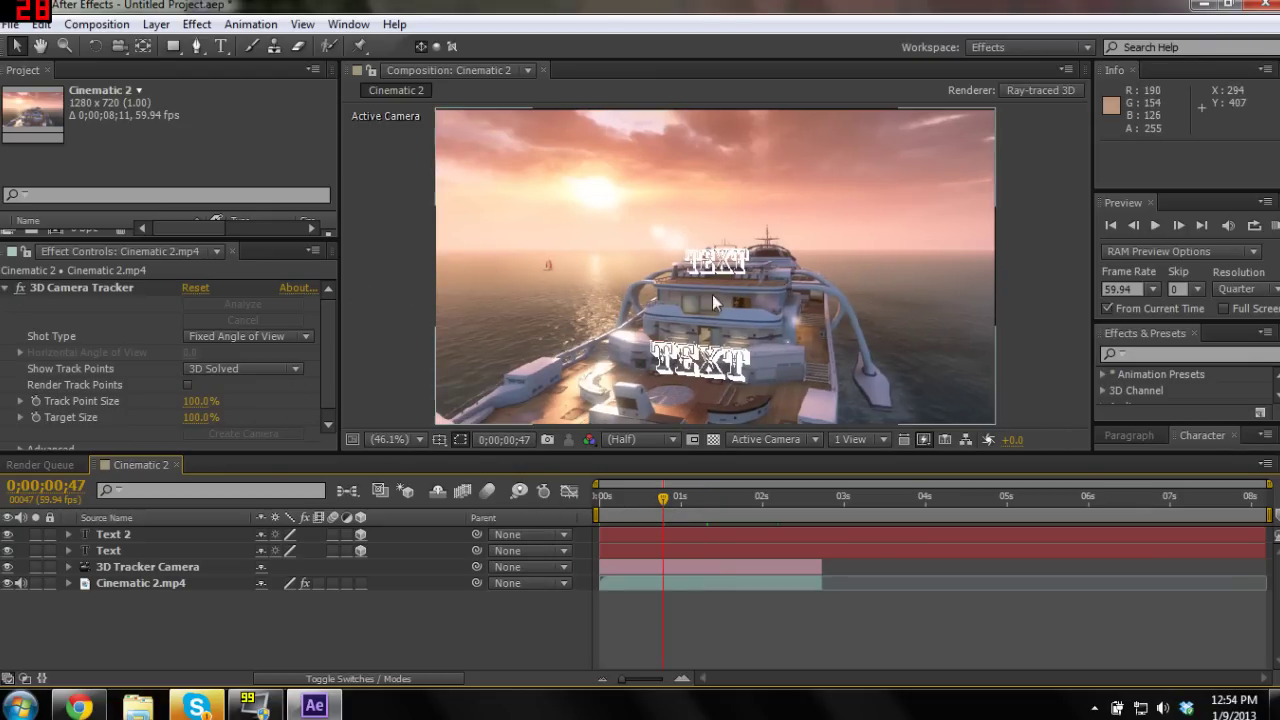
# Change the 3D Camera Tracker's shot type to Variable Zoom and let the camera solve again
pyautogui.click(240, 337)
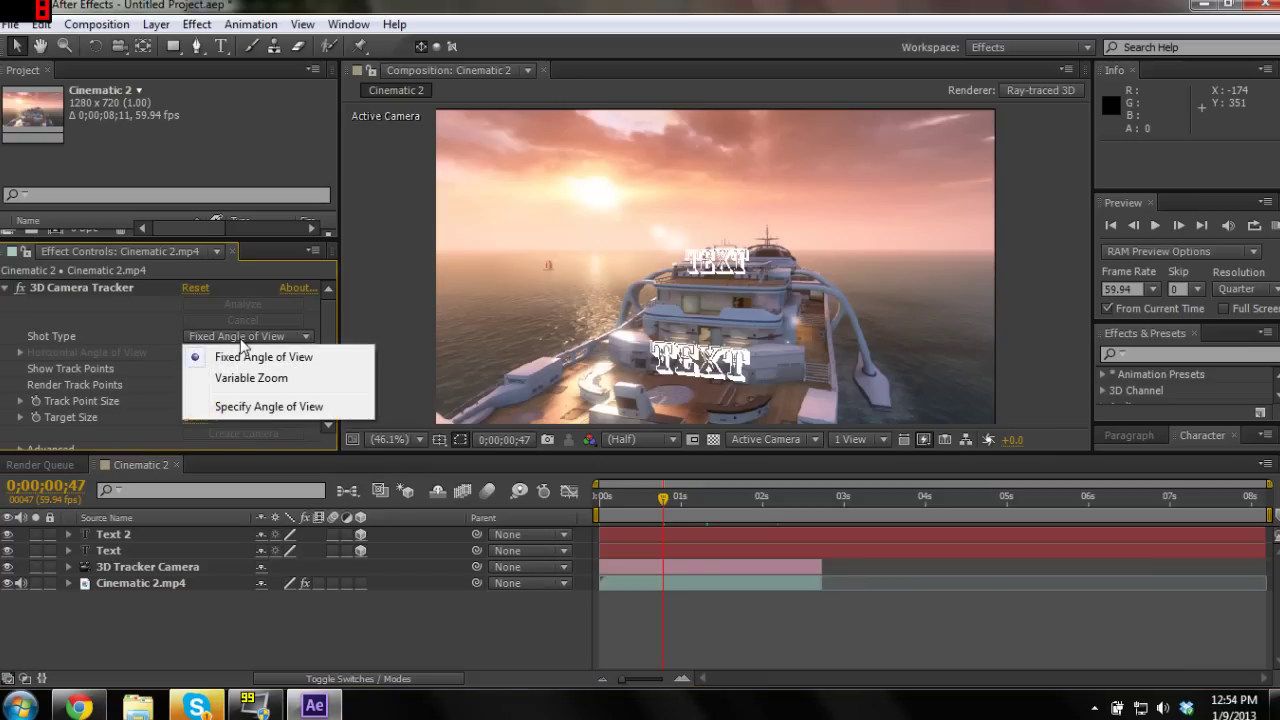
pyautogui.click(238, 385)
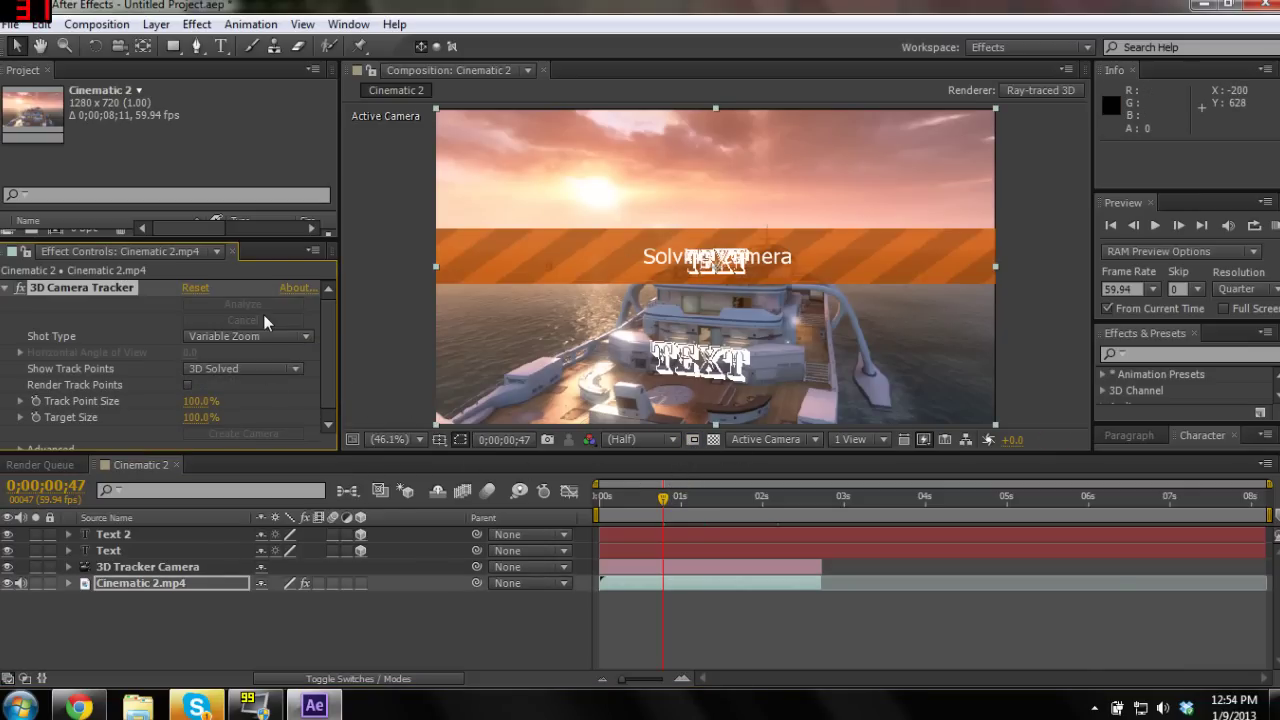
pyautogui.scroll(-1, 252, 359)
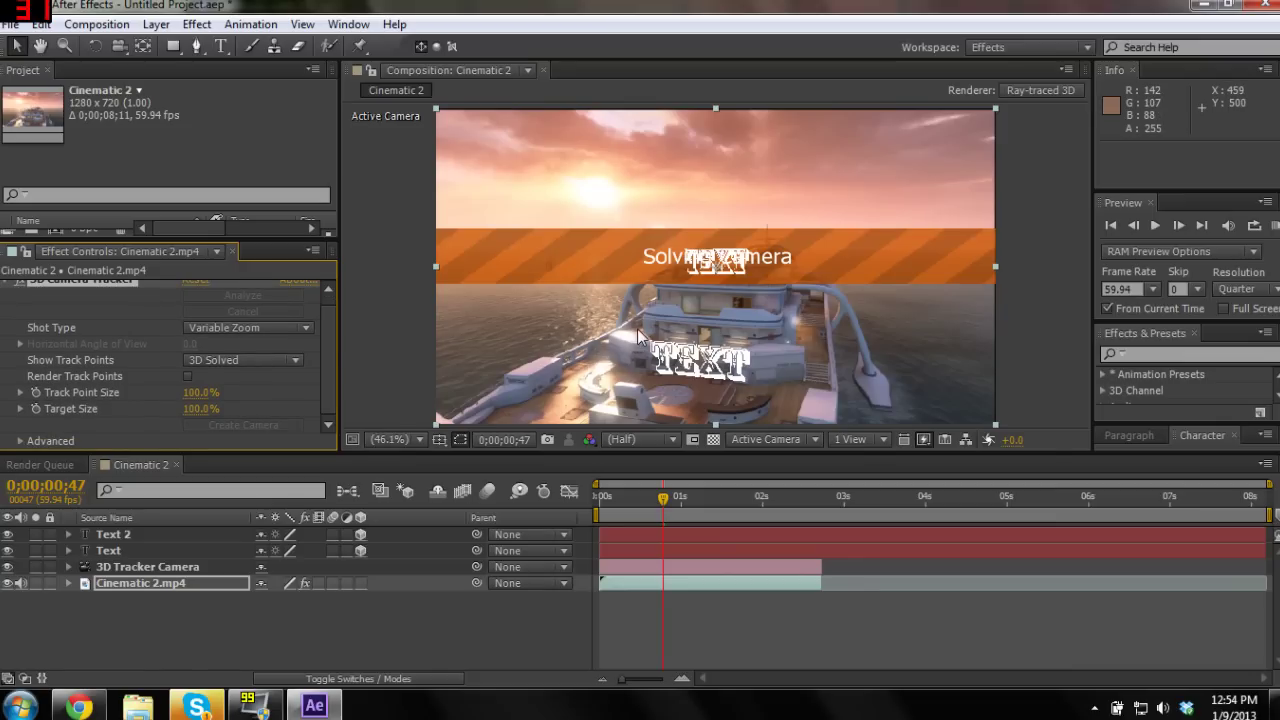
pyautogui.scroll(1, 267, 354)
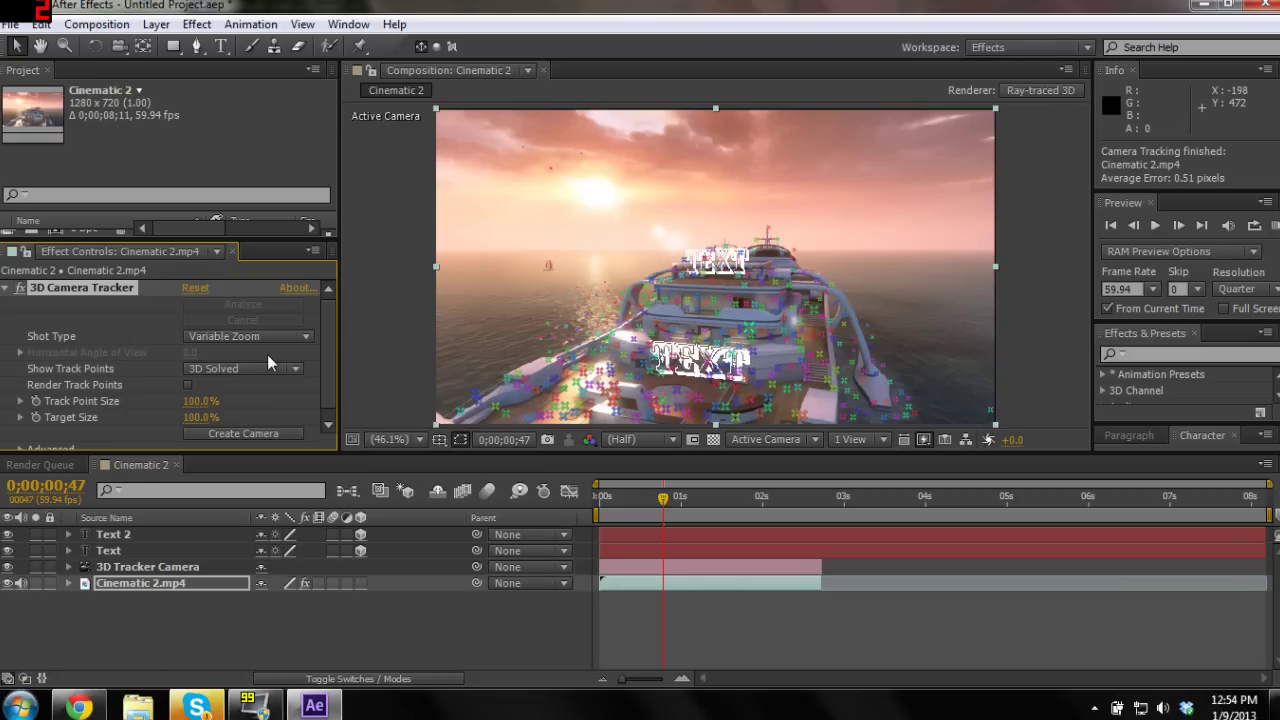
# Examine the re-solved track points around the yacht up close, and select the Text and Text 2 layers in turn
pyautogui.scroll(3, 716, 269)
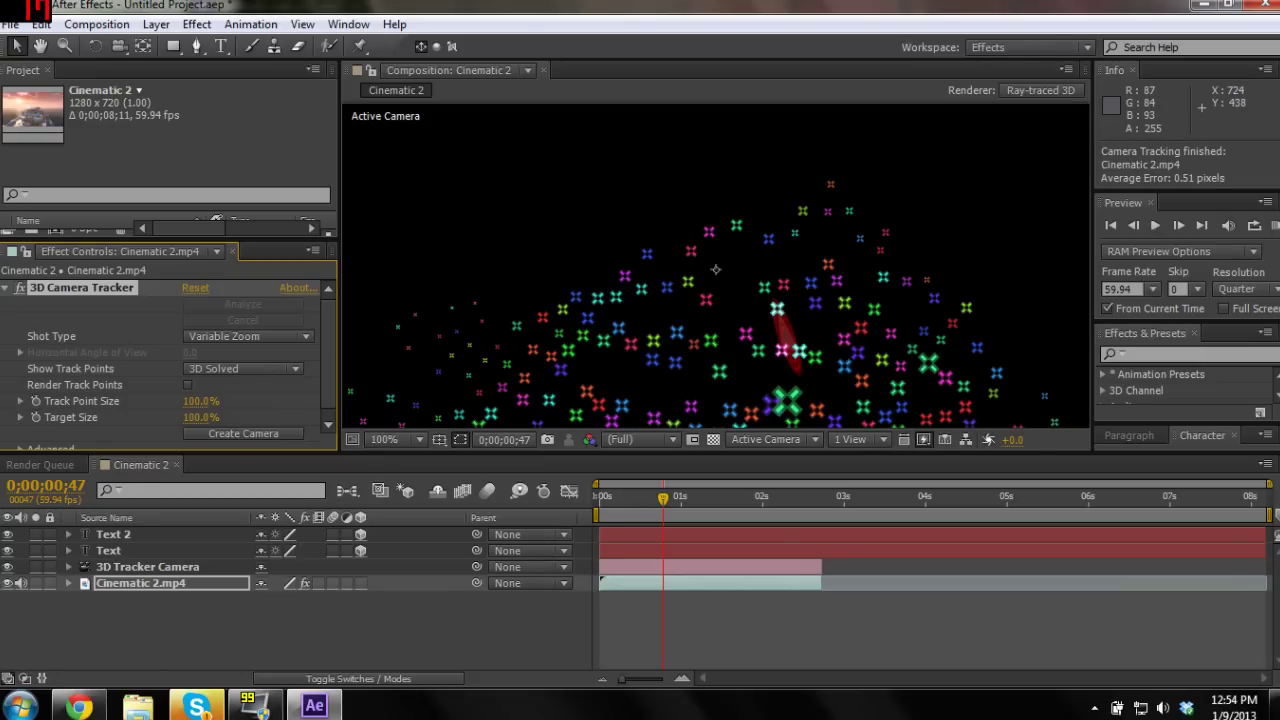
pyautogui.scroll(-2, 732, 304)
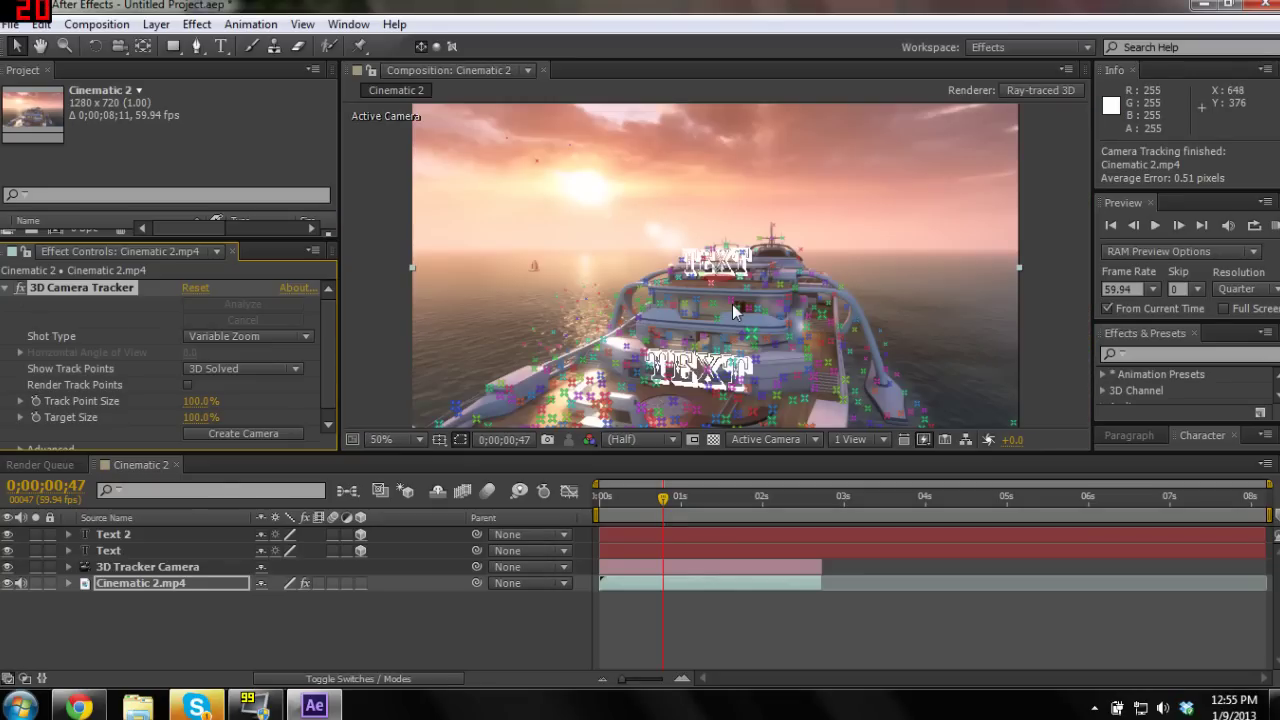
pyautogui.scroll(-1, 733, 312)
pyautogui.scroll(1, 733, 312)
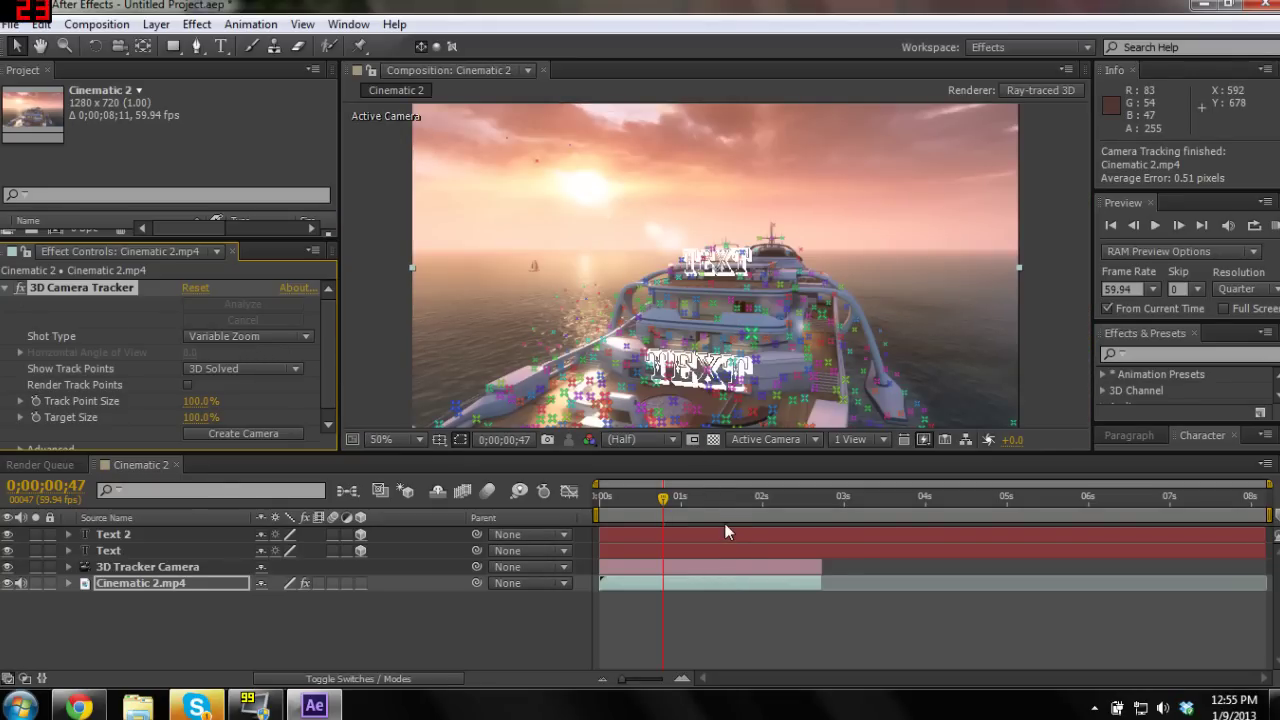
pyautogui.click(175, 549)
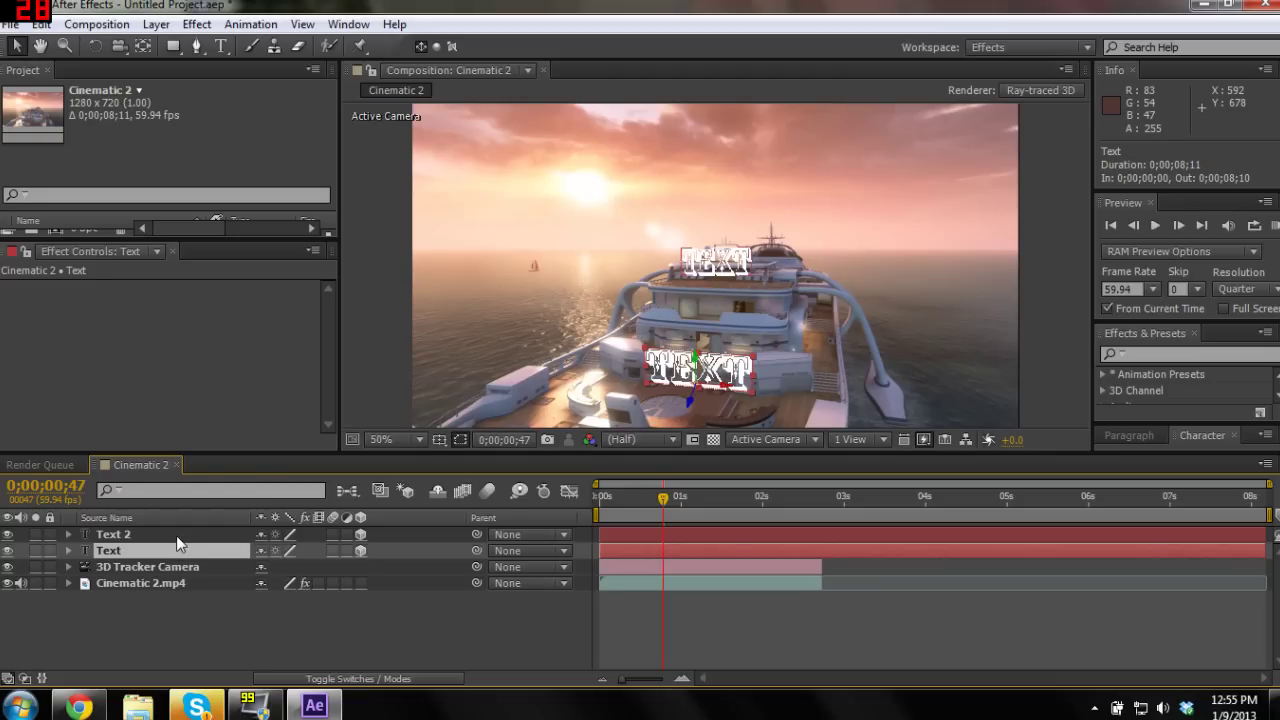
pyautogui.click(176, 535)
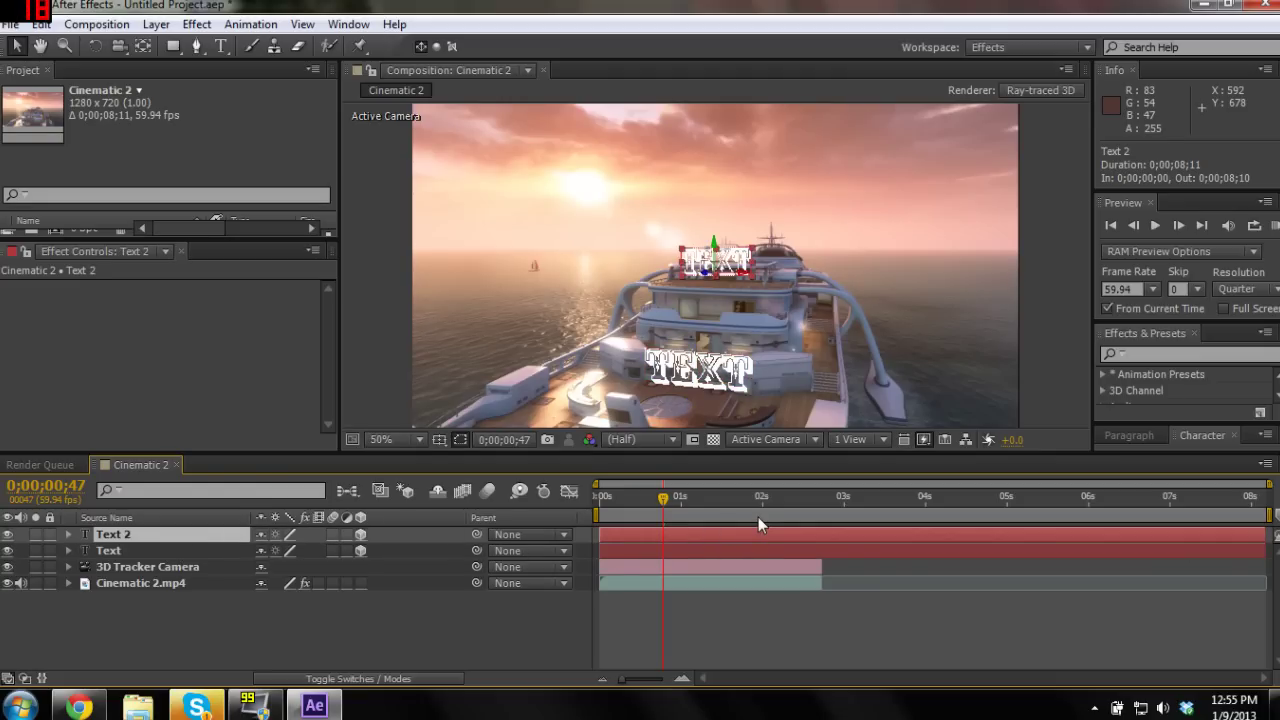